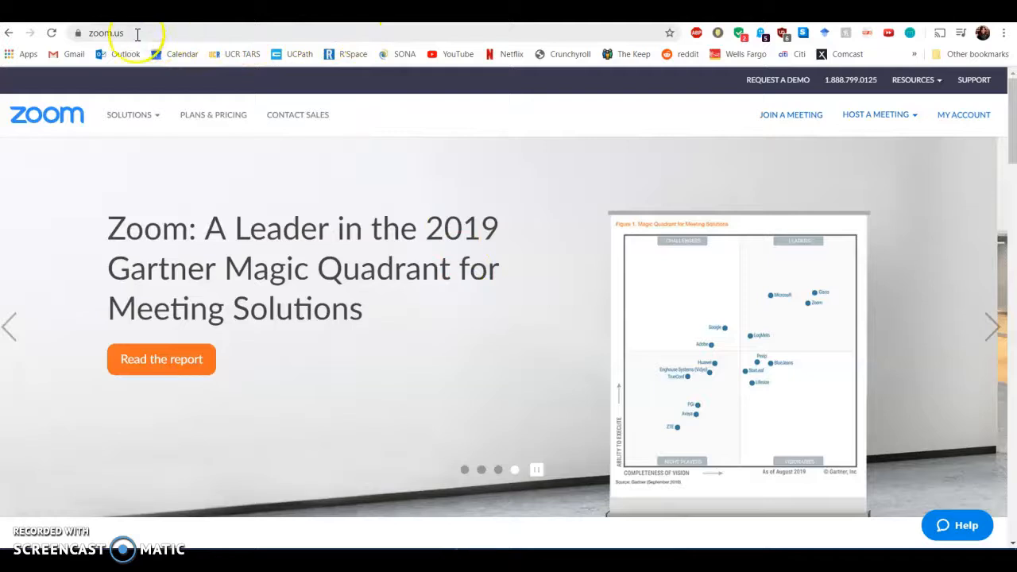
Go to the account's Meetings page and look through the list of upcoming meetings
{"action": "left_click", "coordinate": [556, 179]}
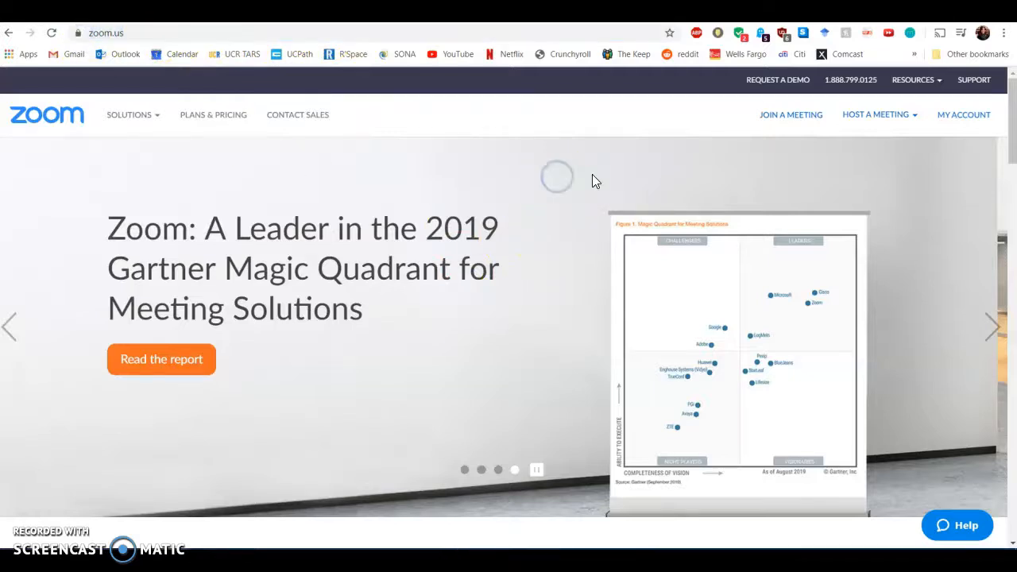
{"action": "left_click", "coordinate": [689, 177]}
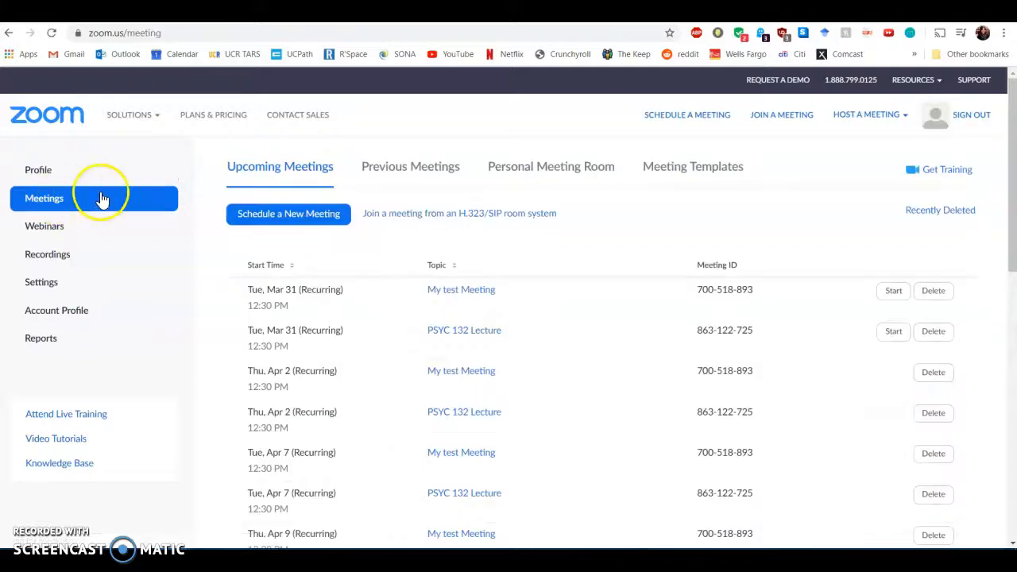
{"action": "scroll", "coordinate": [451, 267], "scroll_direction": "down", "scroll_amount": 5}
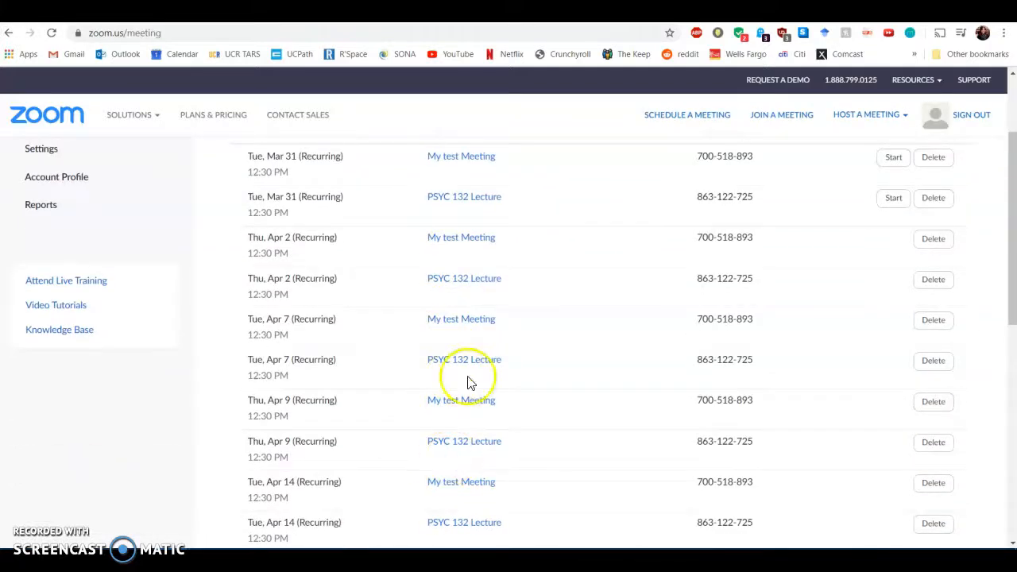
{"action": "scroll", "coordinate": [490, 340], "scroll_direction": "up", "scroll_amount": 4}
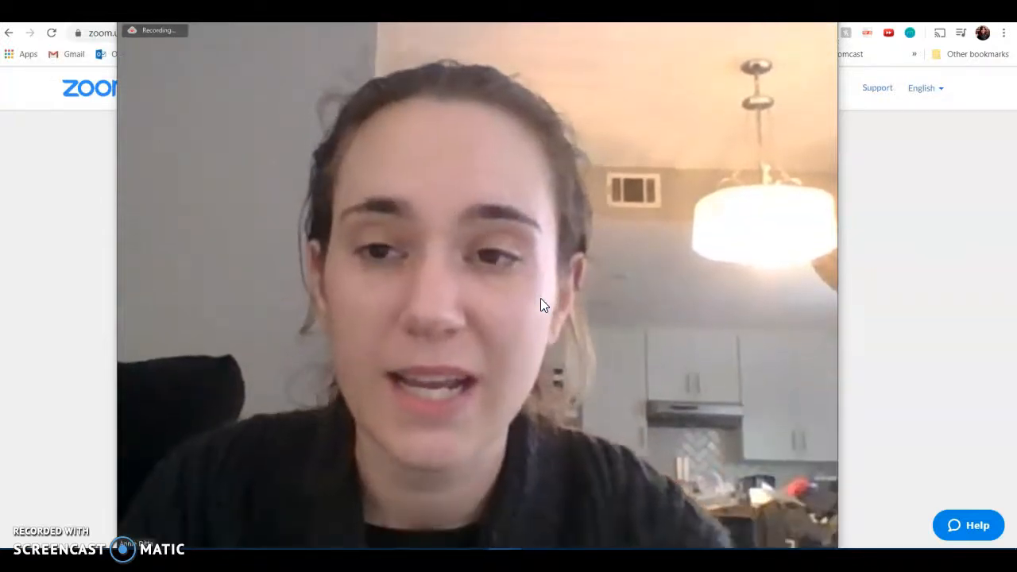
{"action": "left_click", "coordinate": [526, 308]}
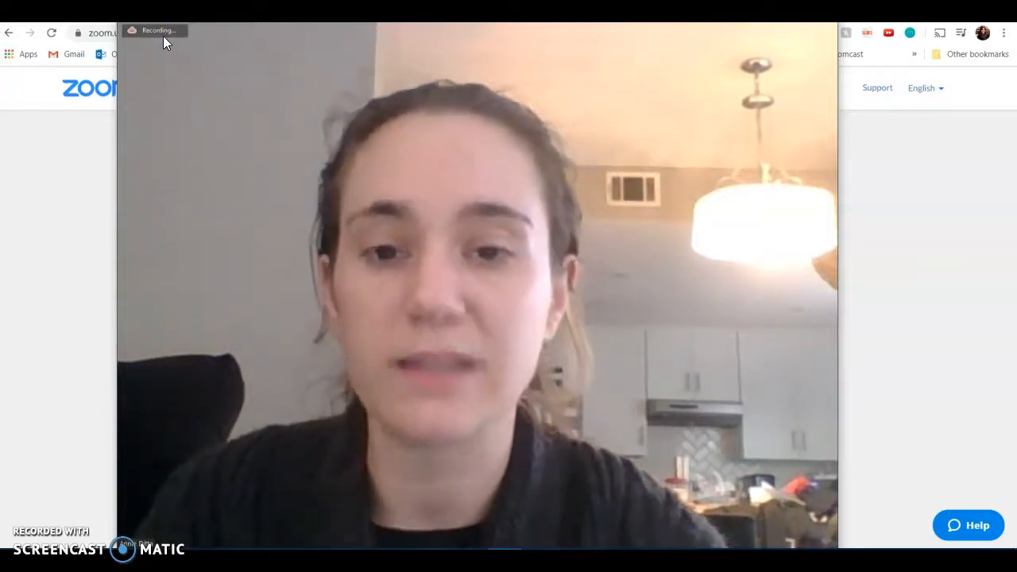
{"action": "mouse_move", "coordinate": [166, 37]}
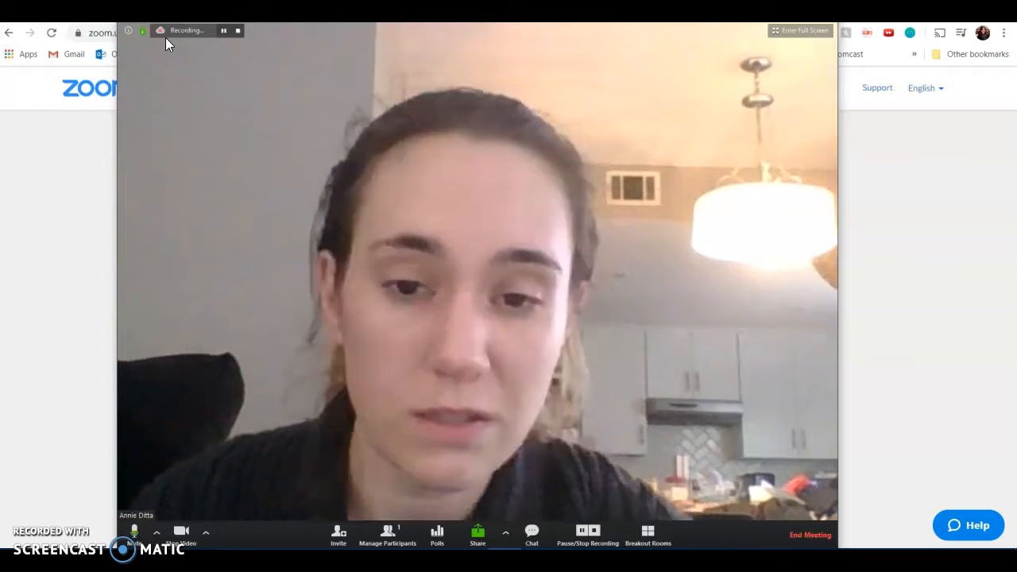
{"action": "left_click", "coordinate": [166, 50]}
{"action": "mouse_move", "coordinate": [177, 51]}
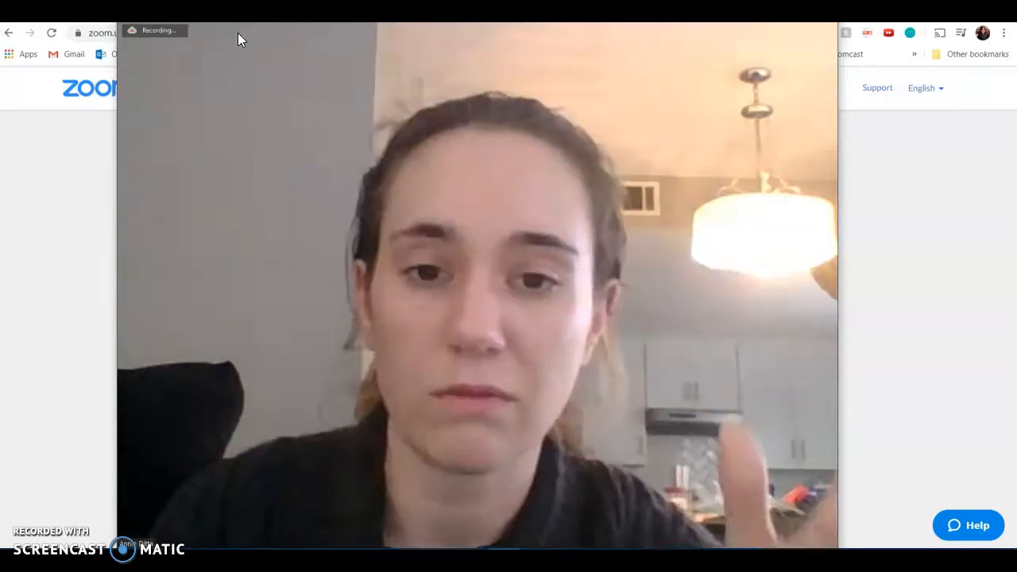
{"action": "mouse_move", "coordinate": [489, 120]}
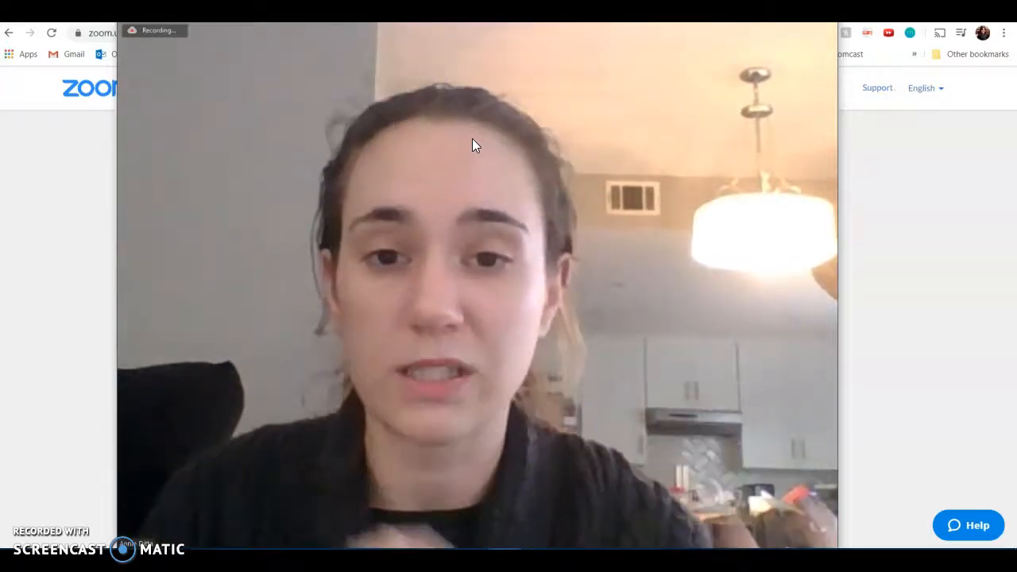
{"action": "mouse_move", "coordinate": [353, 302]}
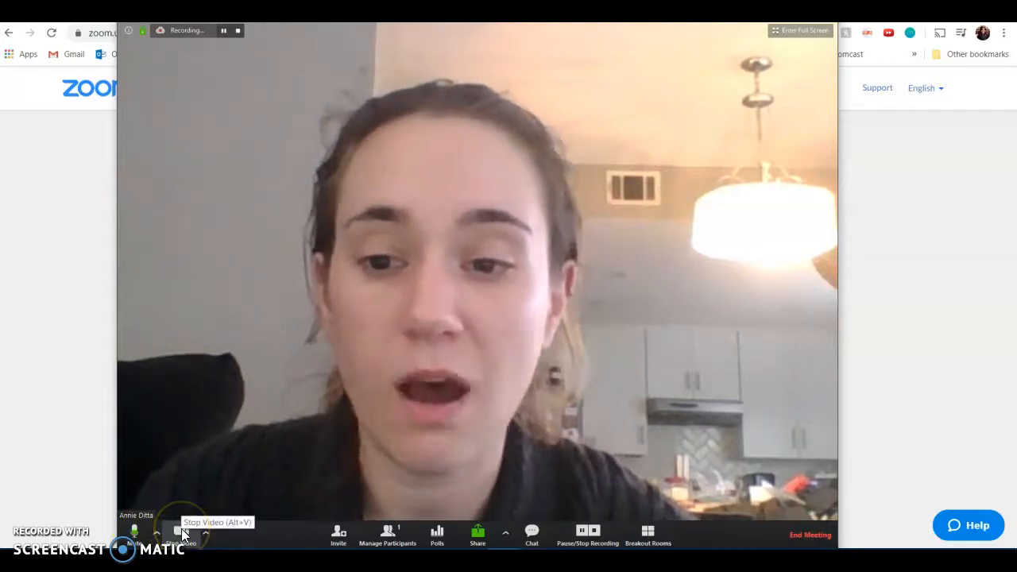
Turn the meeting camera off and on again, and look at the camera options without changing them
{"action": "left_click", "coordinate": [183, 535]}
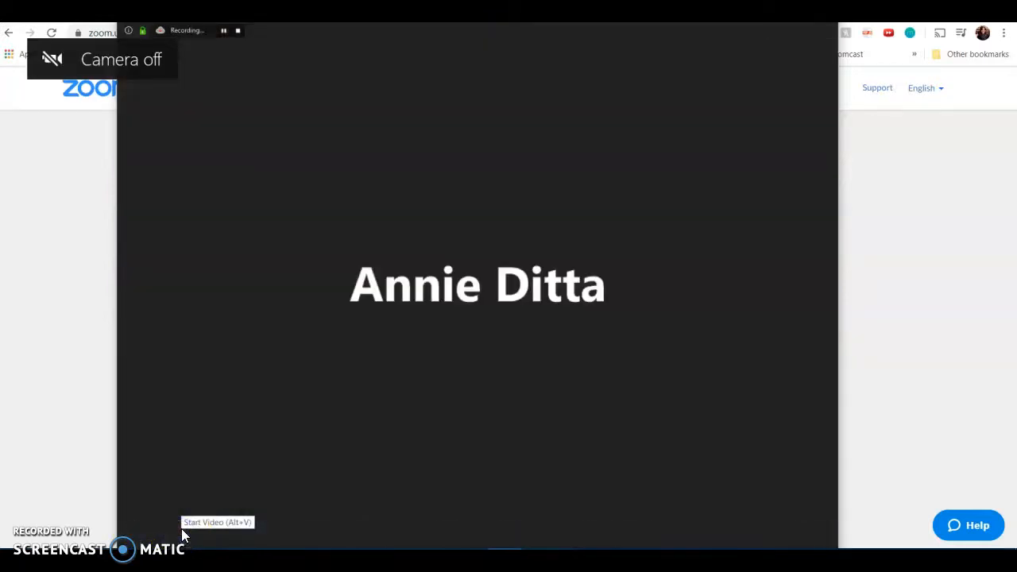
{"action": "mouse_move", "coordinate": [176, 518]}
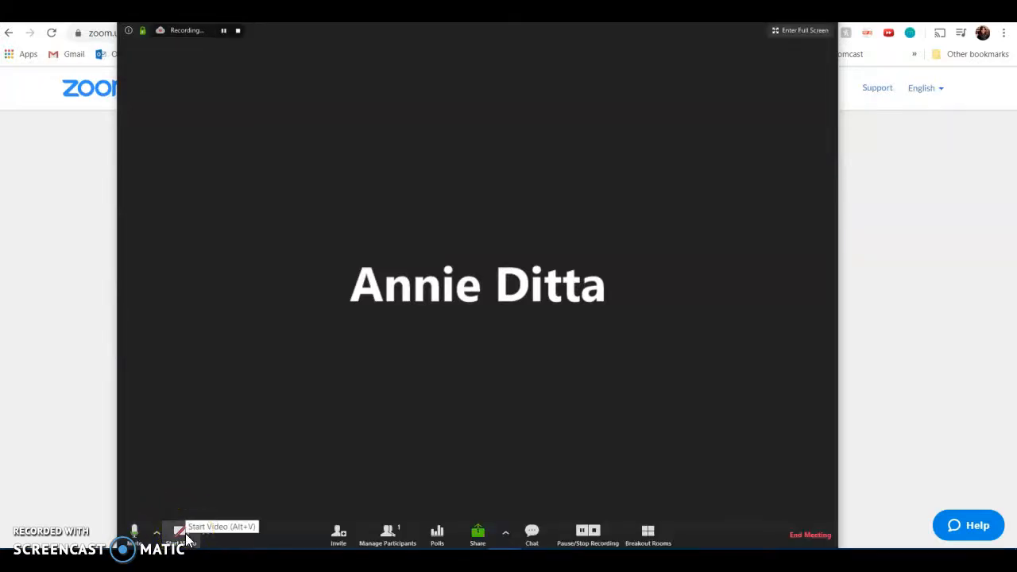
{"action": "left_click", "coordinate": [205, 524]}
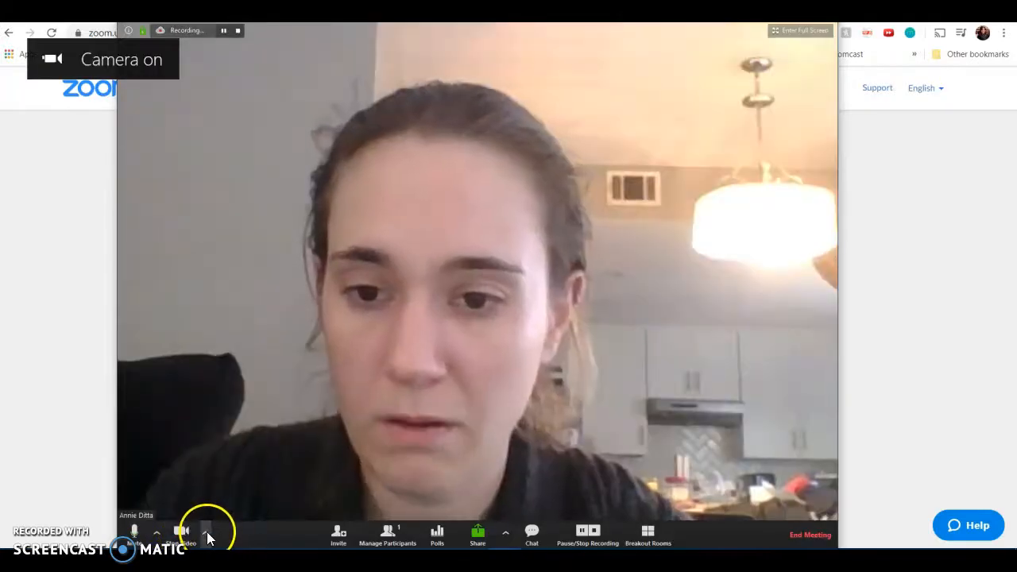
{"action": "left_click", "coordinate": [207, 532]}
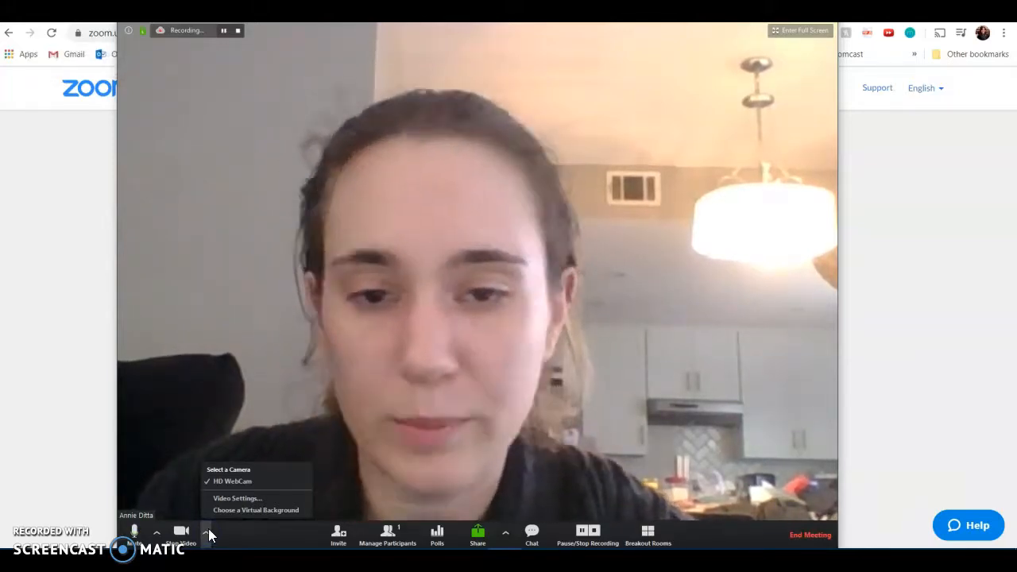
{"action": "left_click", "coordinate": [240, 531]}
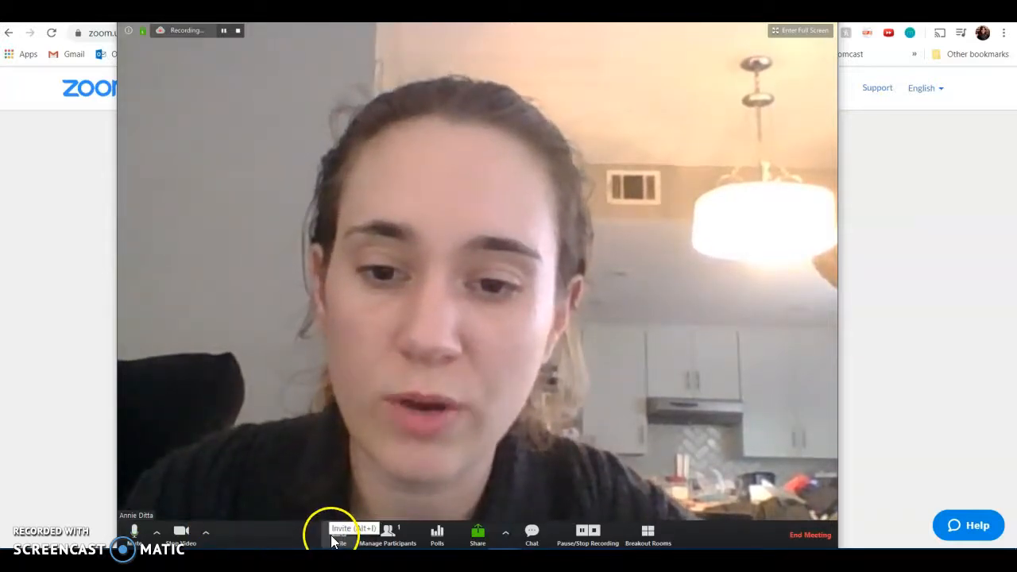
Open the meeting's invitation window, examine the email, Copy URL and Copy Invitation options, and close it
{"action": "left_click", "coordinate": [335, 537]}
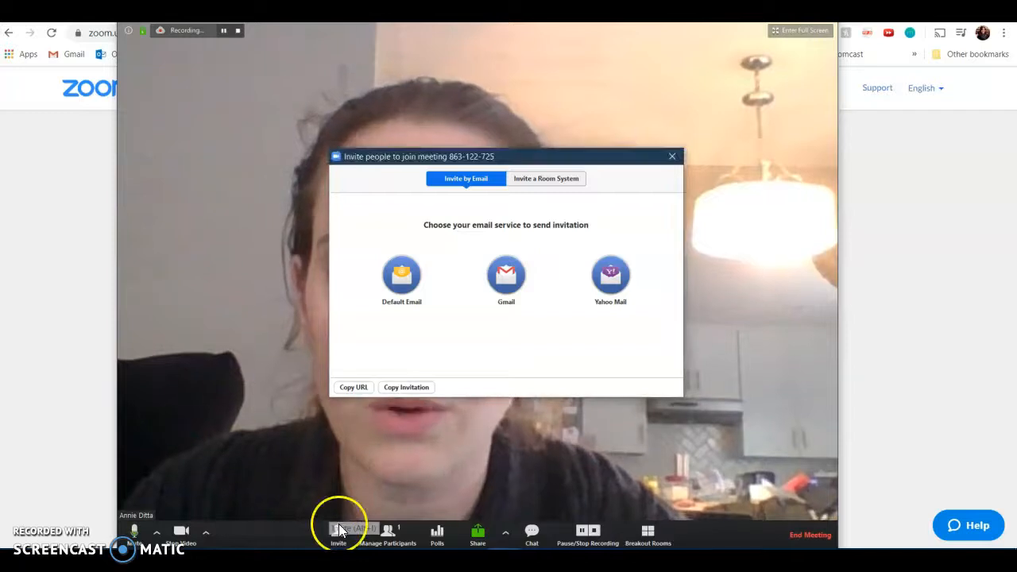
{"action": "left_click", "coordinate": [353, 388]}
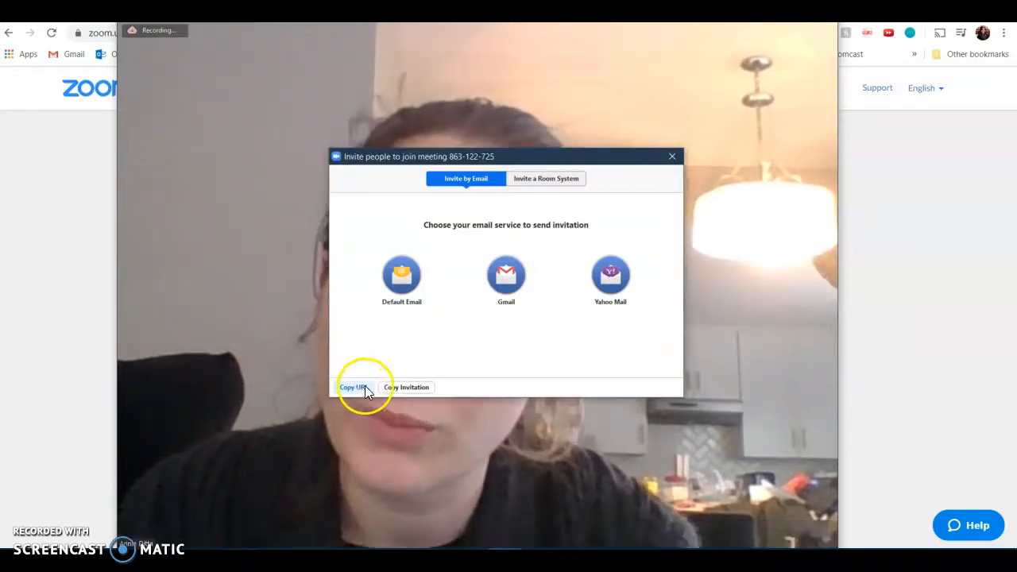
{"action": "left_click", "coordinate": [442, 362]}
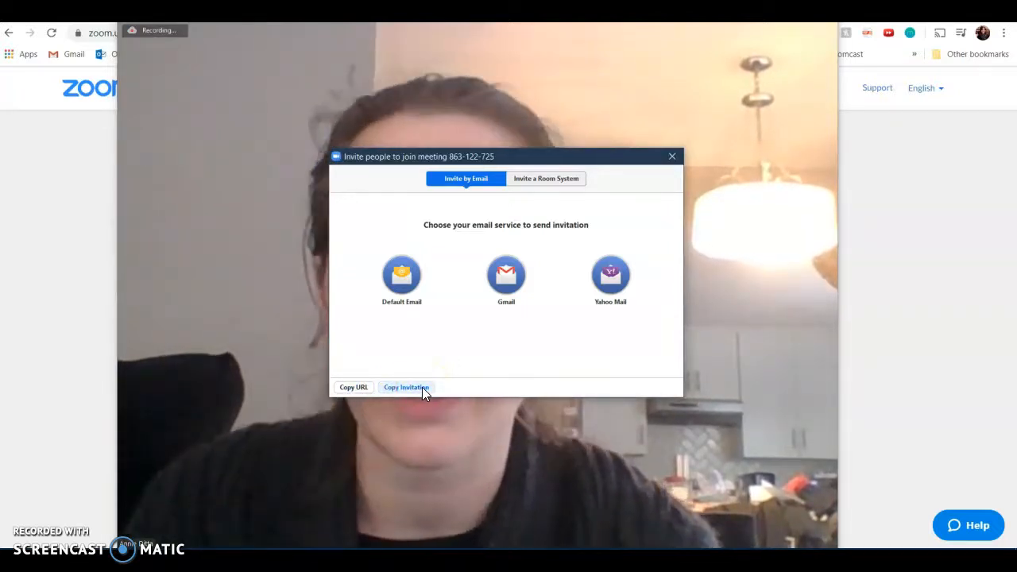
{"action": "left_click", "coordinate": [421, 388]}
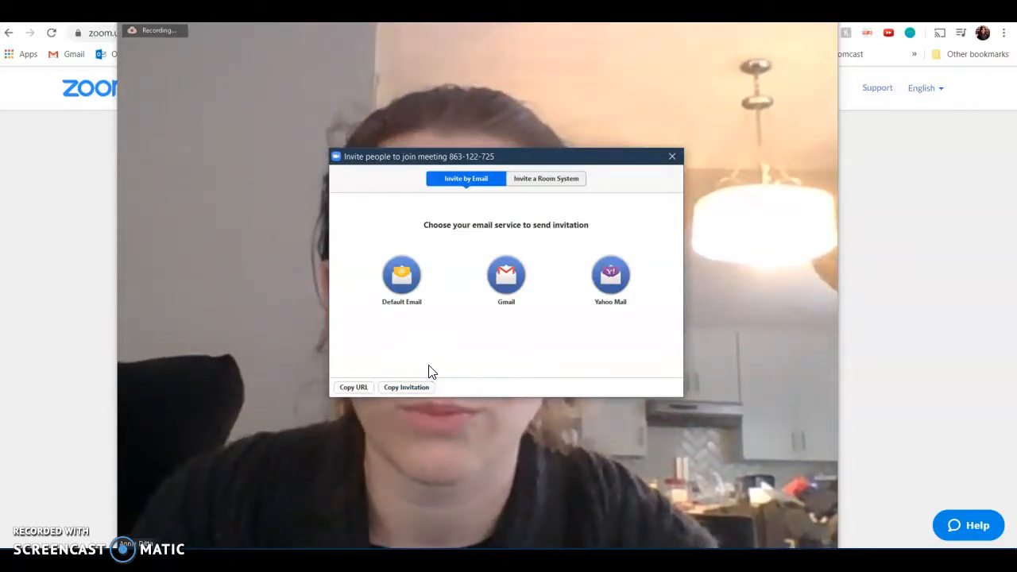
{"action": "left_click", "coordinate": [420, 362]}
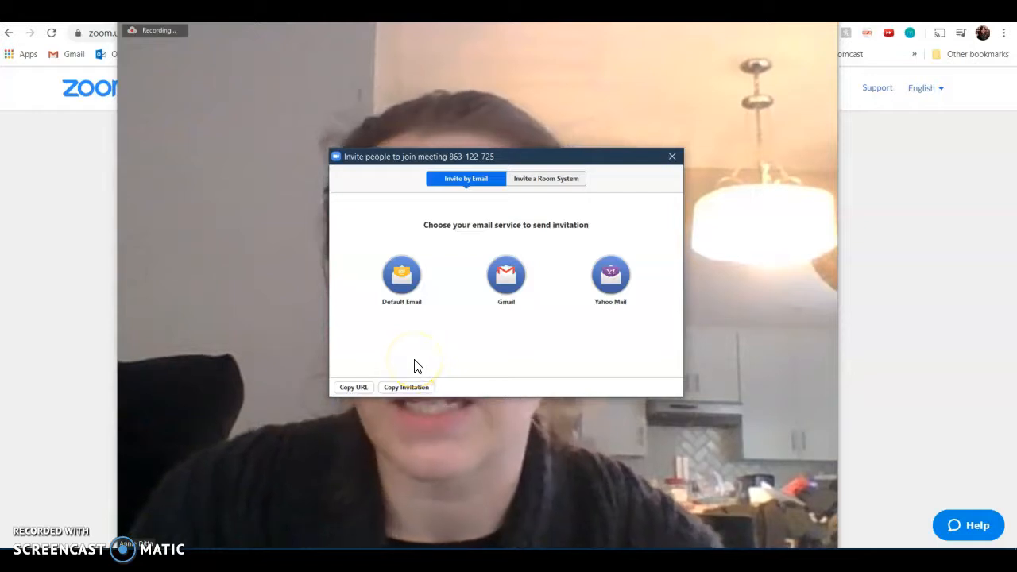
{"action": "left_click", "coordinate": [358, 386]}
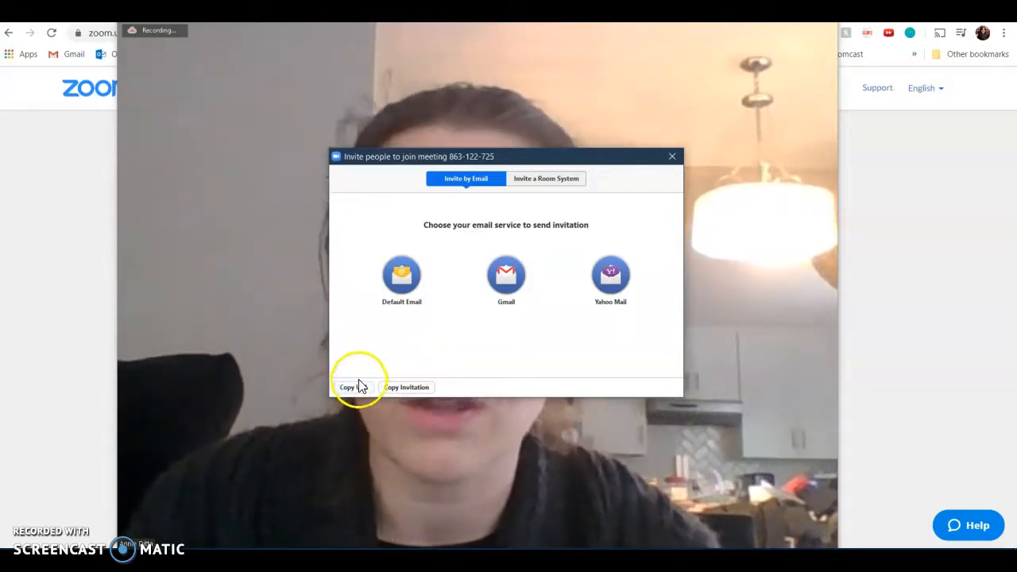
{"action": "left_click", "coordinate": [492, 348]}
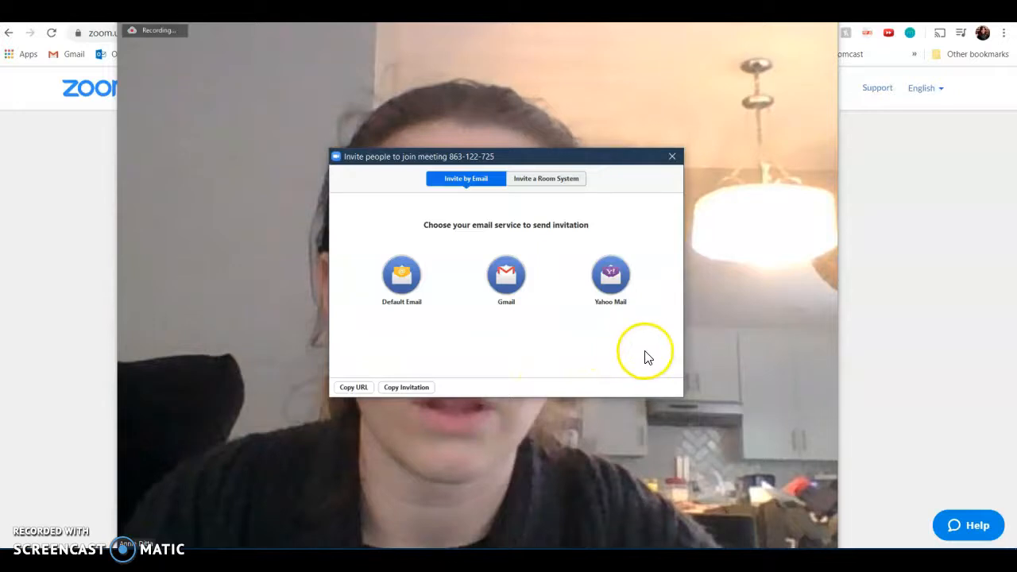
{"action": "left_click", "coordinate": [673, 158]}
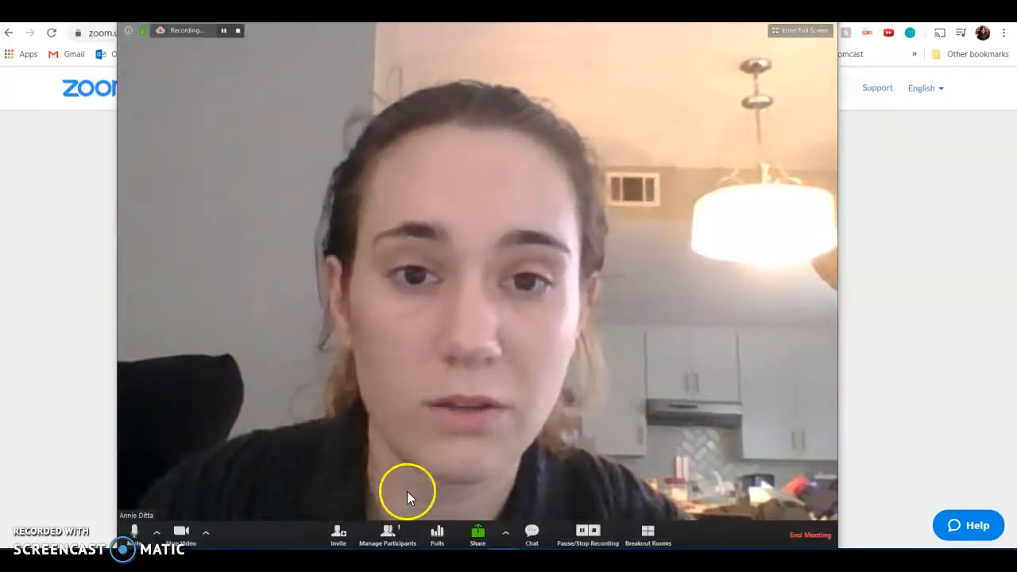
Show the participants list and review the host options for muting on entry, unmuting, renaming, chimes and locking the meeting
{"action": "left_click", "coordinate": [387, 535]}
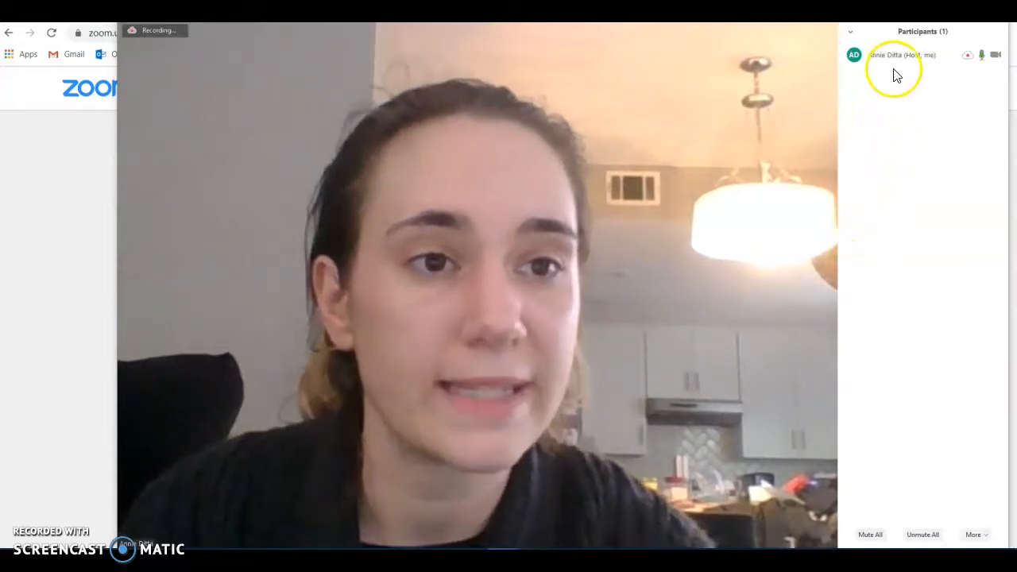
{"action": "mouse_move", "coordinate": [880, 69]}
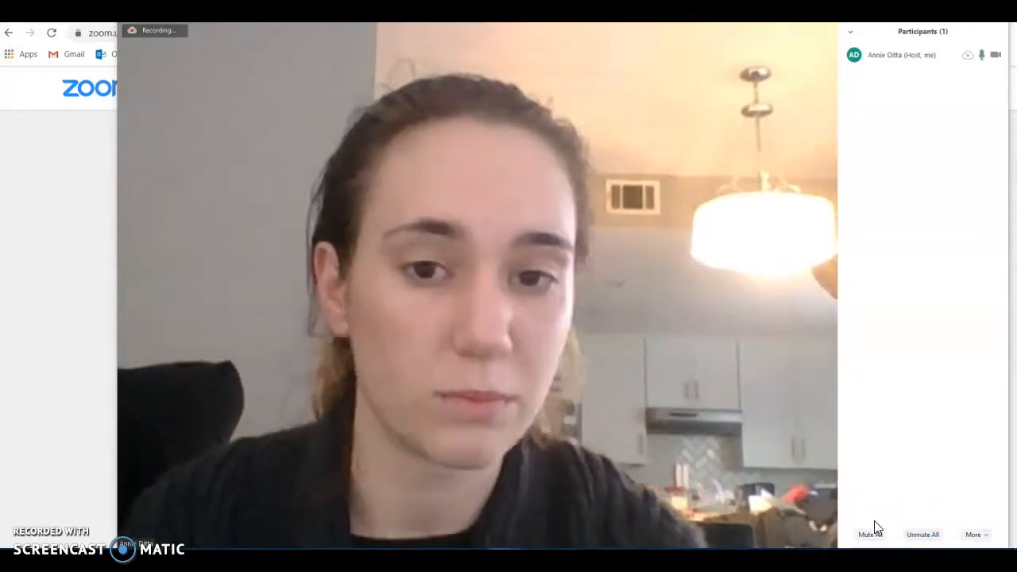
{"action": "left_click", "coordinate": [979, 535]}
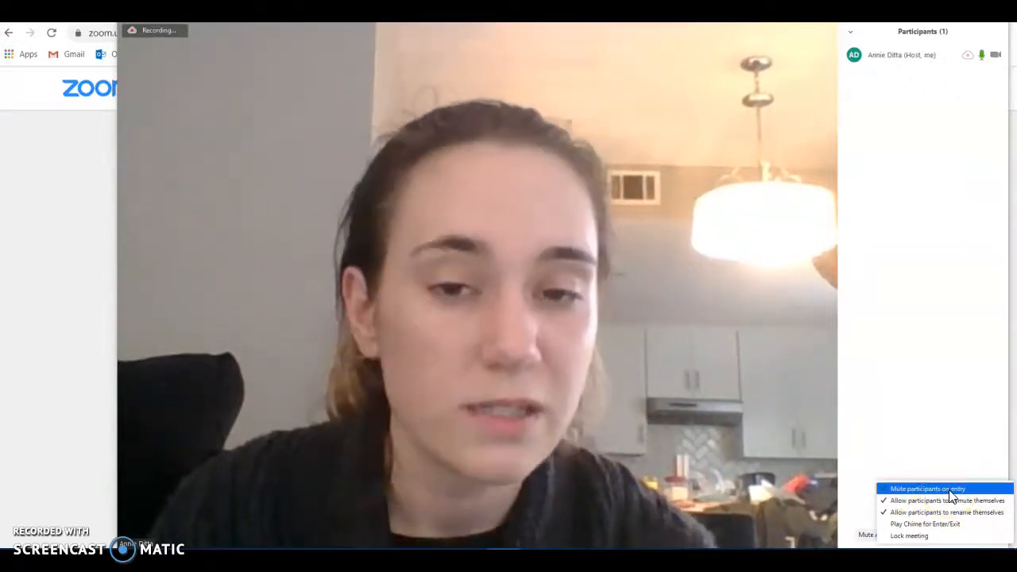
{"action": "left_click", "coordinate": [911, 508]}
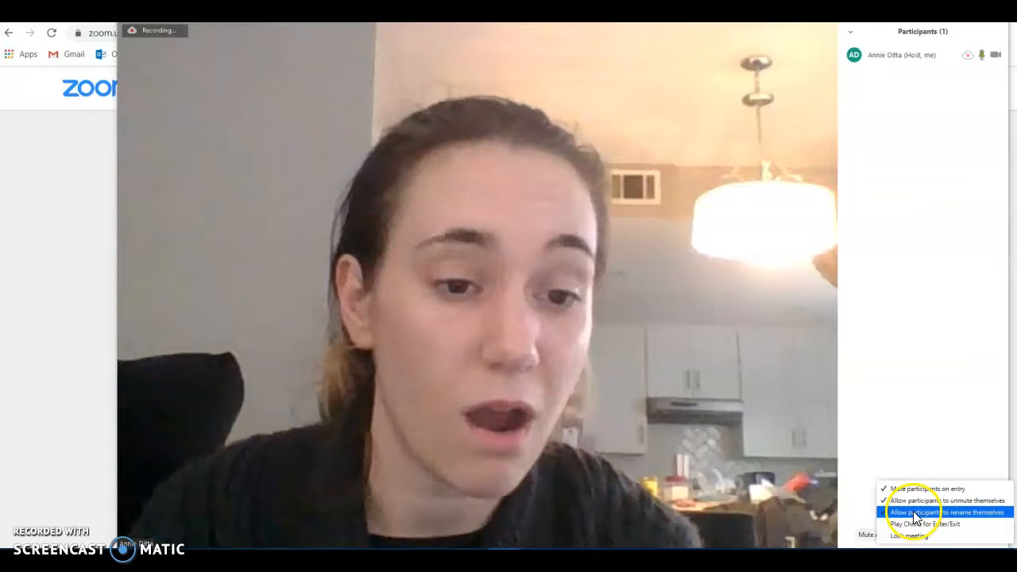
{"action": "left_click", "coordinate": [904, 420]}
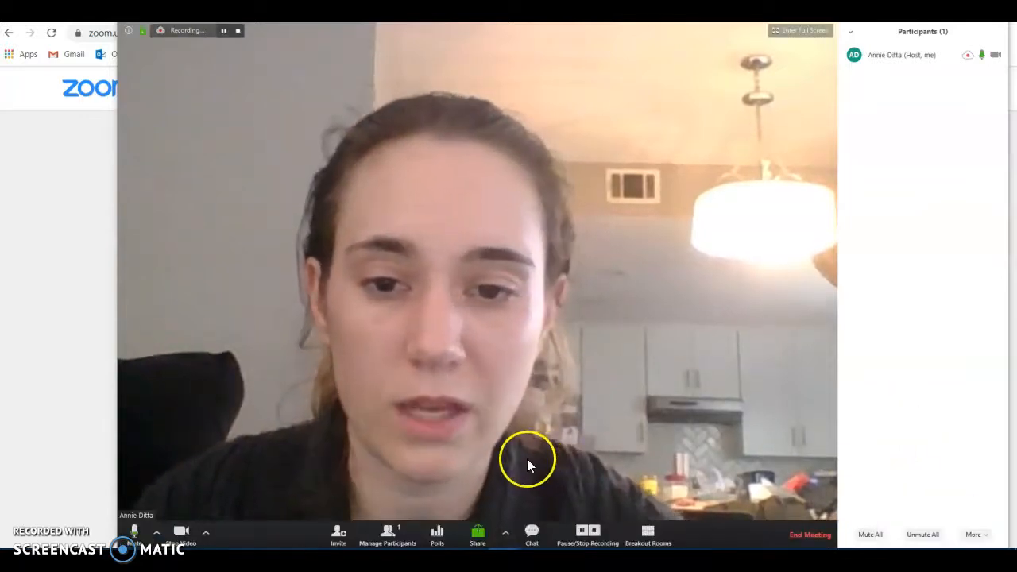
View the web page for adding a question to Poll 1, return to the meeting and close the Polls window
{"action": "left_click", "coordinate": [437, 534]}
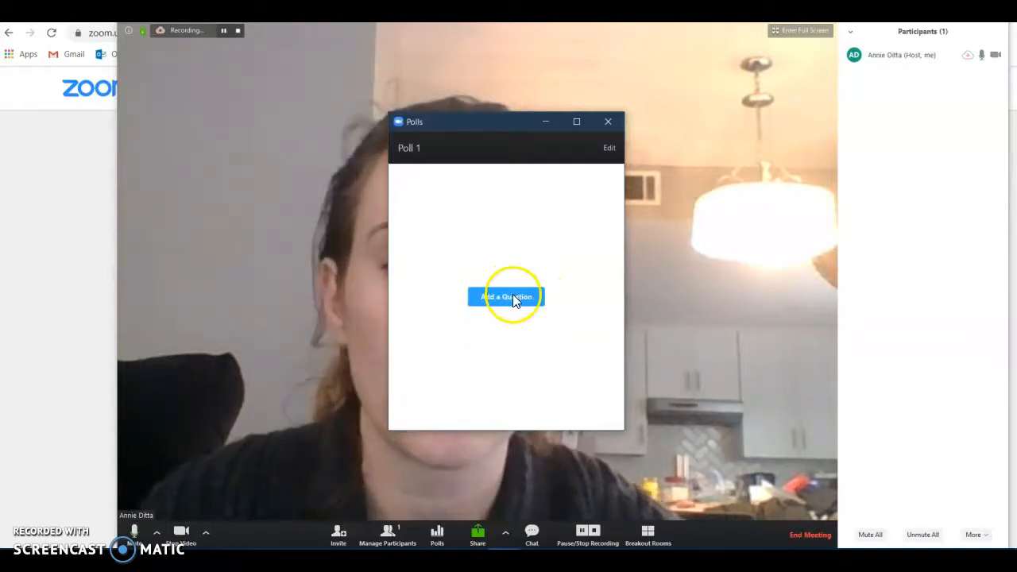
{"action": "left_click", "coordinate": [509, 297]}
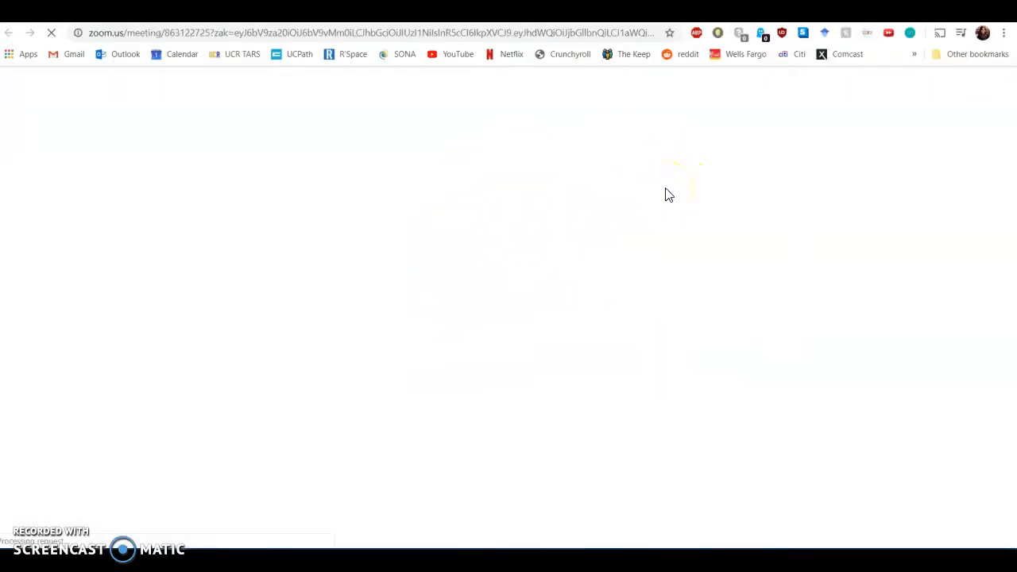
{"action": "left_click", "coordinate": [651, 156]}
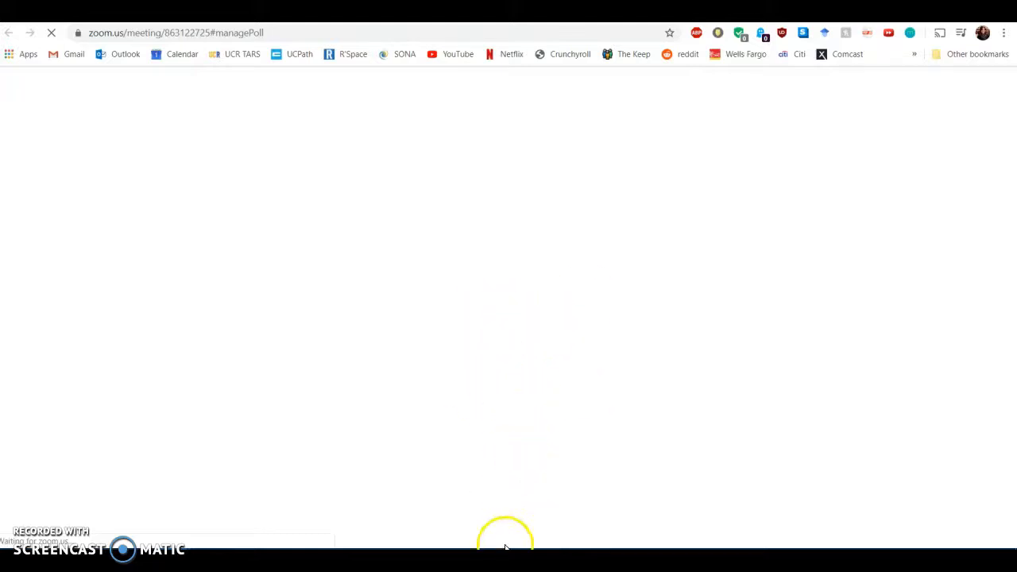
{"action": "mouse_move", "coordinate": [504, 560]}
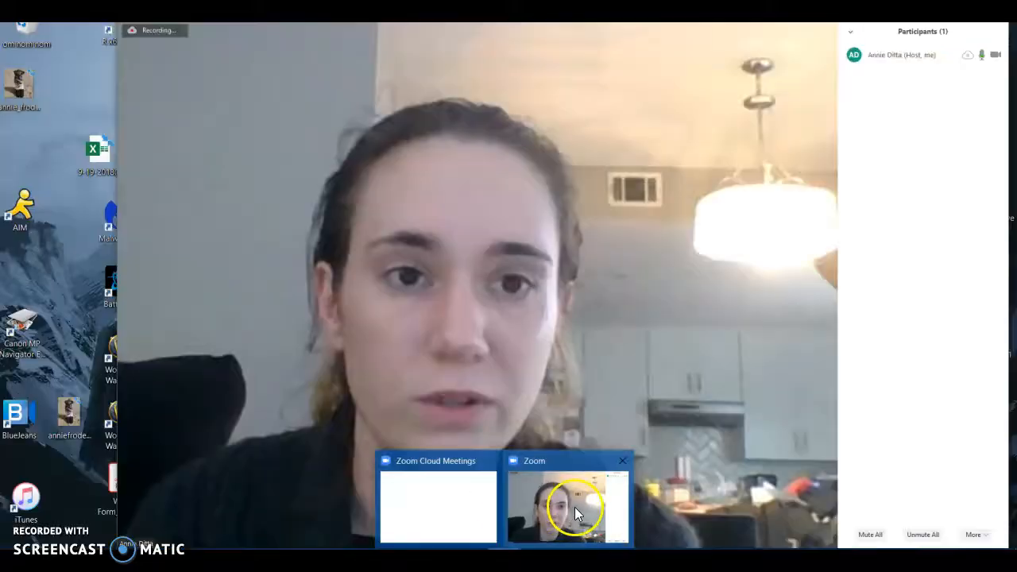
{"action": "left_click", "coordinate": [575, 507]}
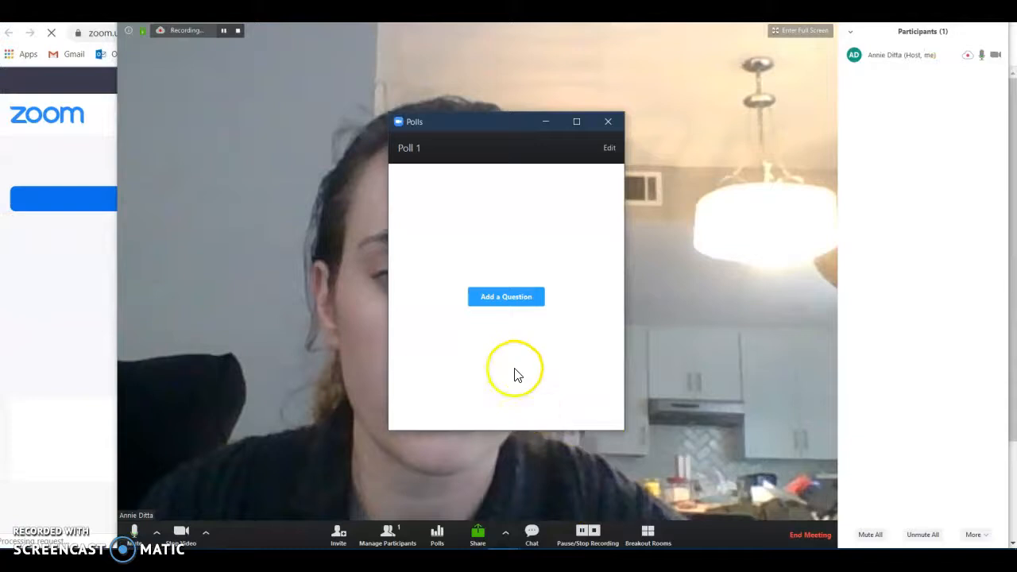
{"action": "left_click", "coordinate": [606, 123]}
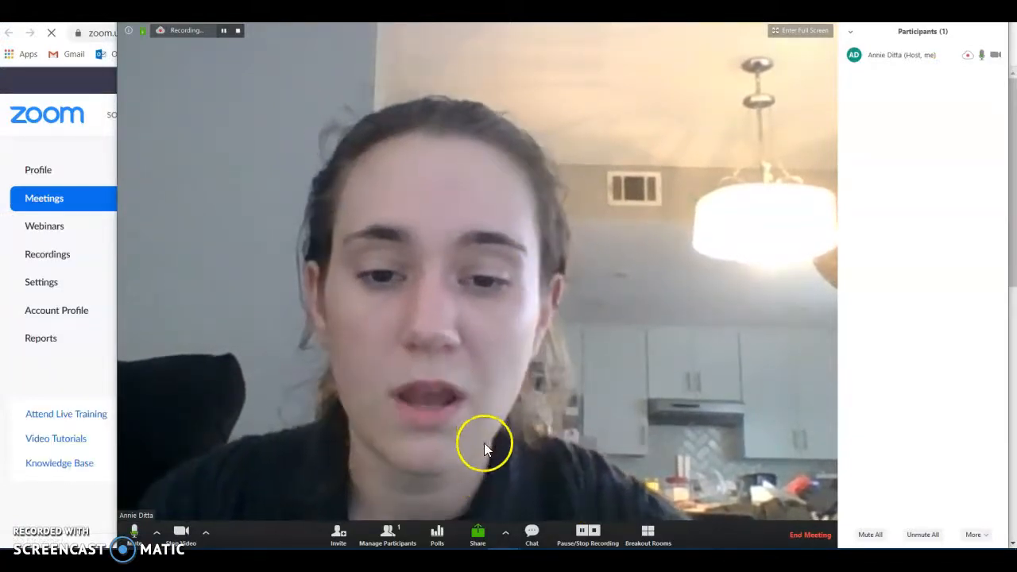
Open the meeting's screen-sharing choices and select the PSYC 011 Winter 2020 Integration & Review PowerPoint window
{"action": "left_click", "coordinate": [479, 537]}
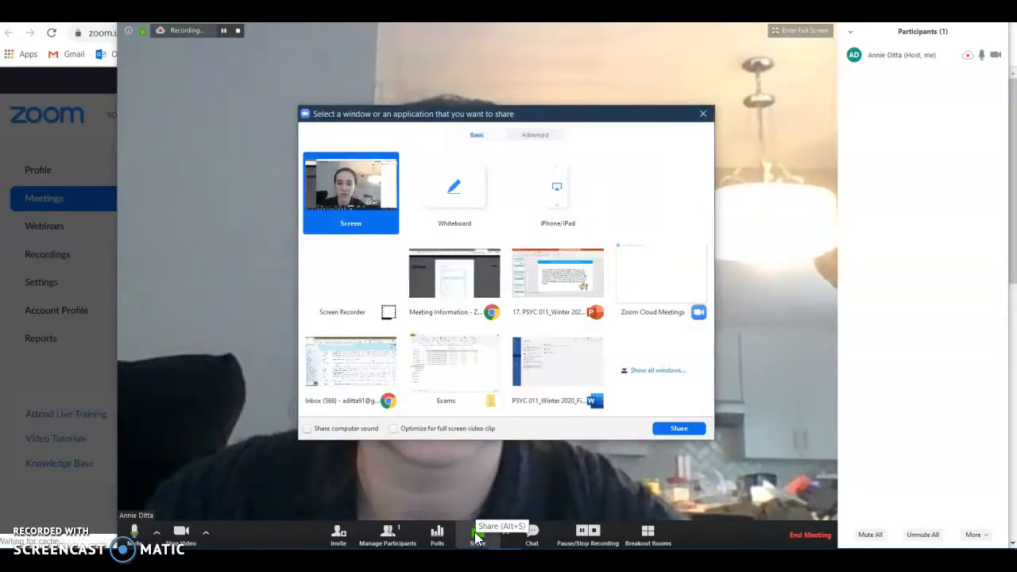
{"action": "left_click", "coordinate": [445, 269]}
{"action": "left_click", "coordinate": [547, 262]}
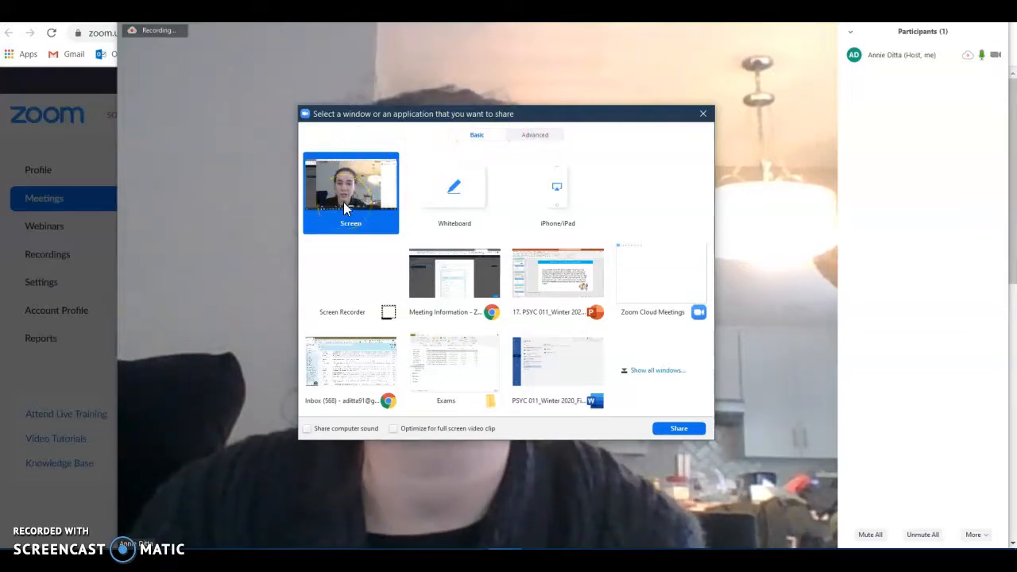
{"action": "left_click", "coordinate": [564, 279]}
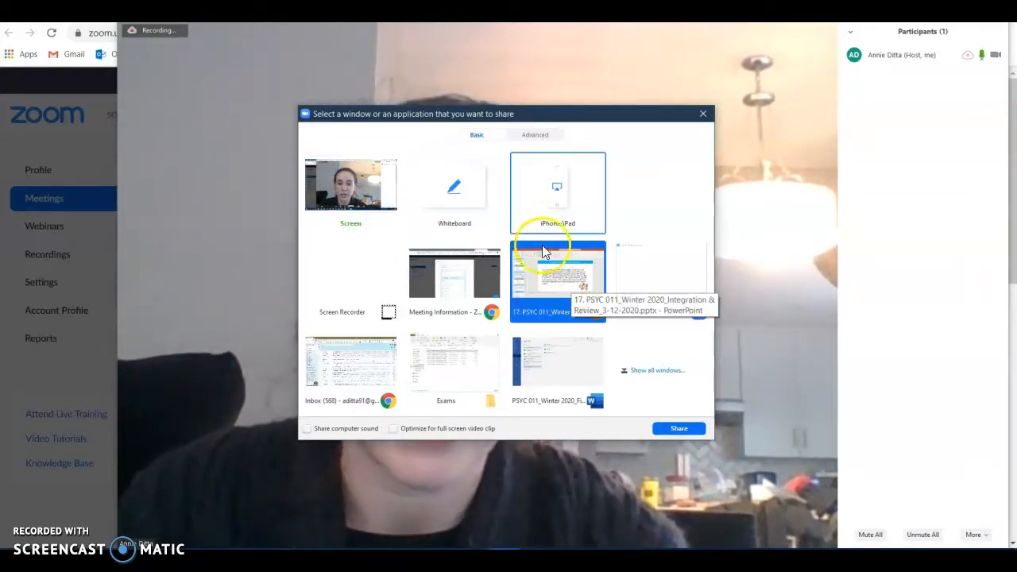
Look at the advanced sharing choices, especially the option to share only a portion of the screen
{"action": "left_click", "coordinate": [539, 166]}
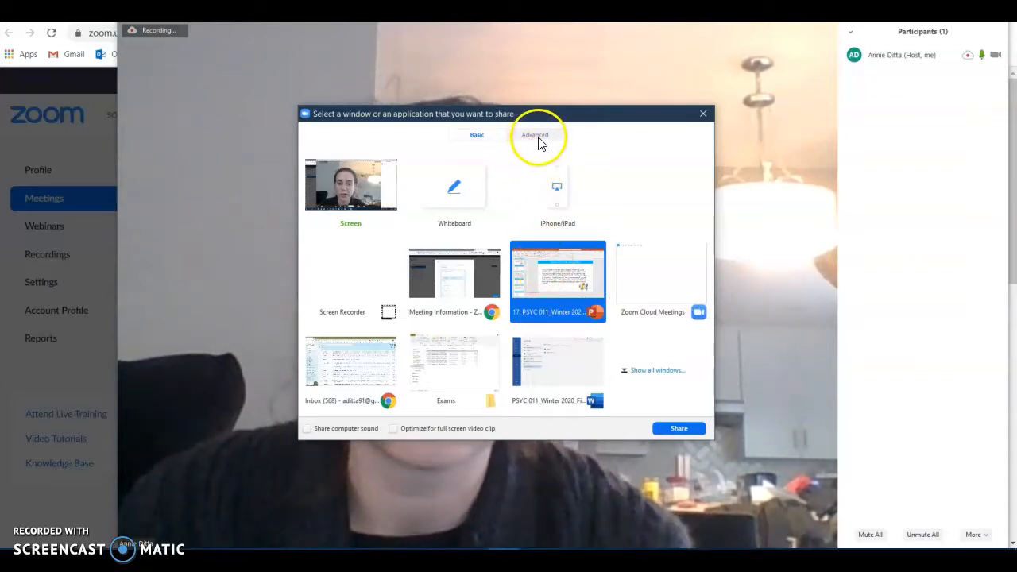
{"action": "left_click", "coordinate": [537, 136]}
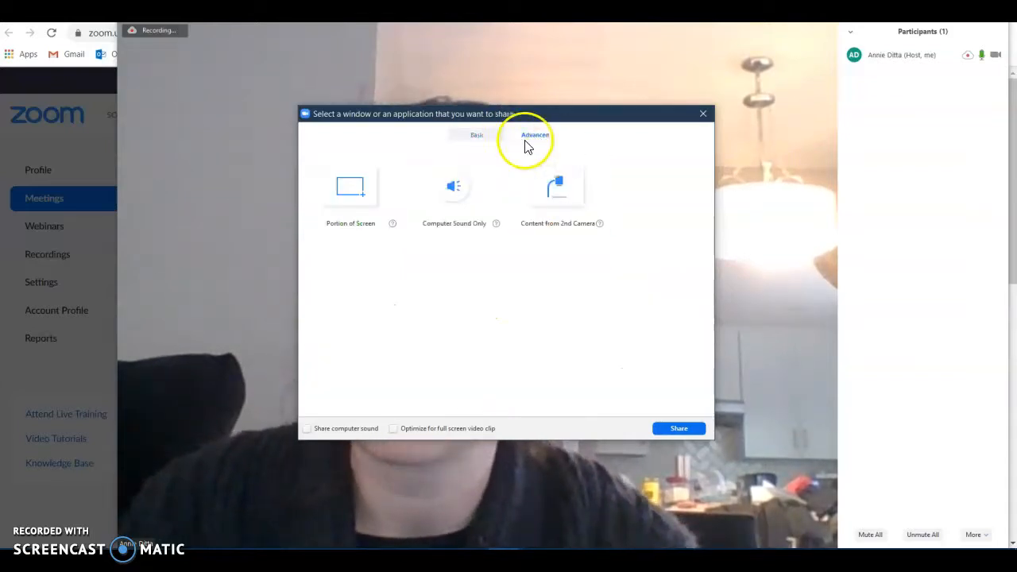
{"action": "left_click", "coordinate": [387, 193]}
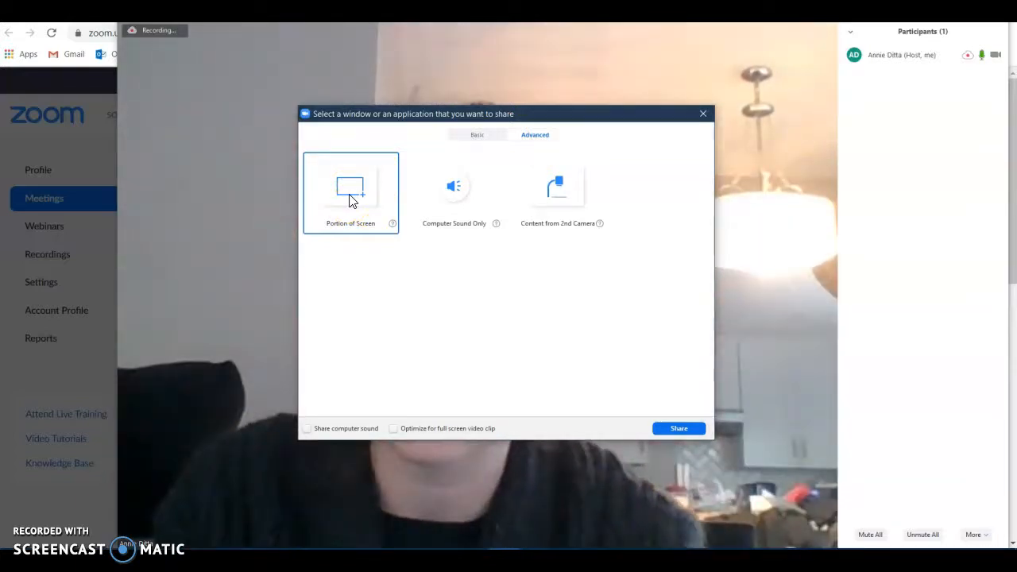
{"action": "left_click", "coordinate": [347, 195]}
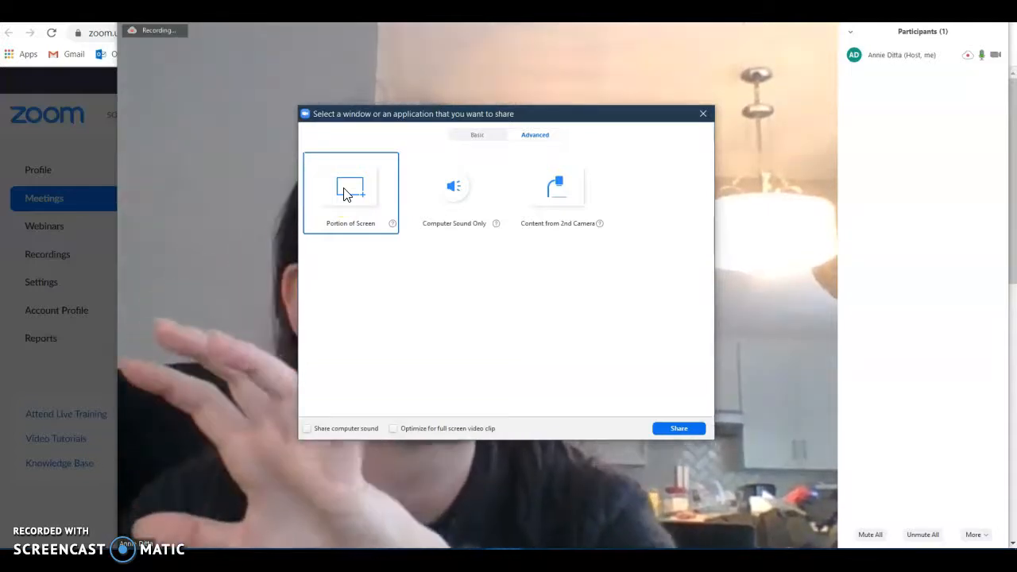
{"action": "left_click", "coordinate": [344, 189]}
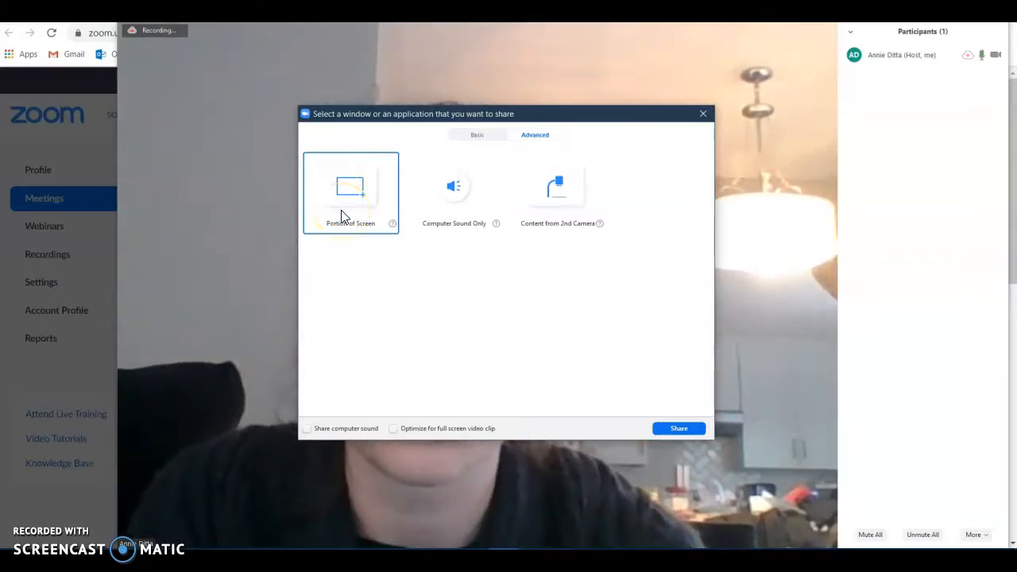
Return to the basic sharing choices, share the selected PowerPoint window with the meeting, and end the share
{"action": "left_click", "coordinate": [464, 139]}
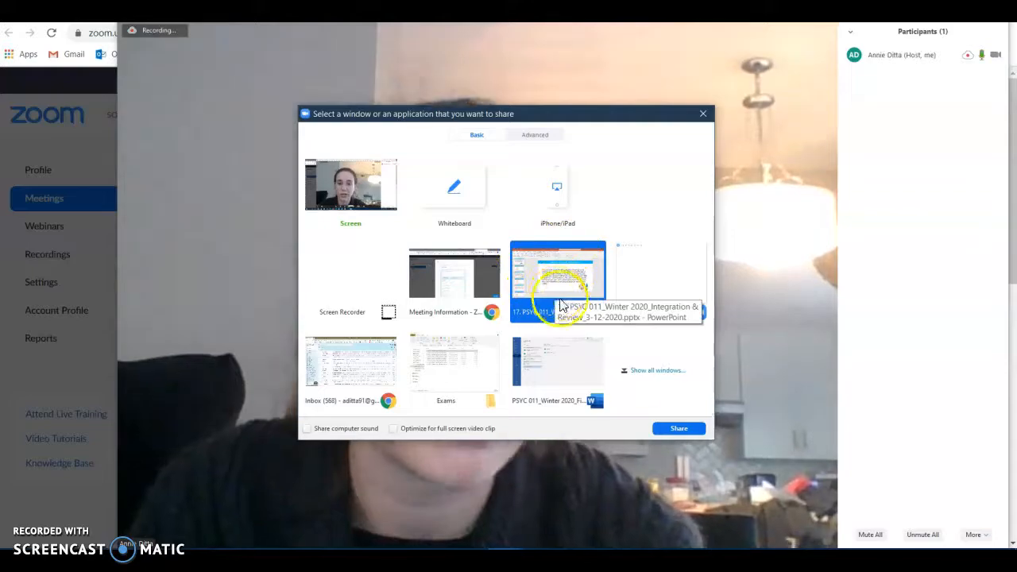
{"action": "left_click", "coordinate": [671, 433]}
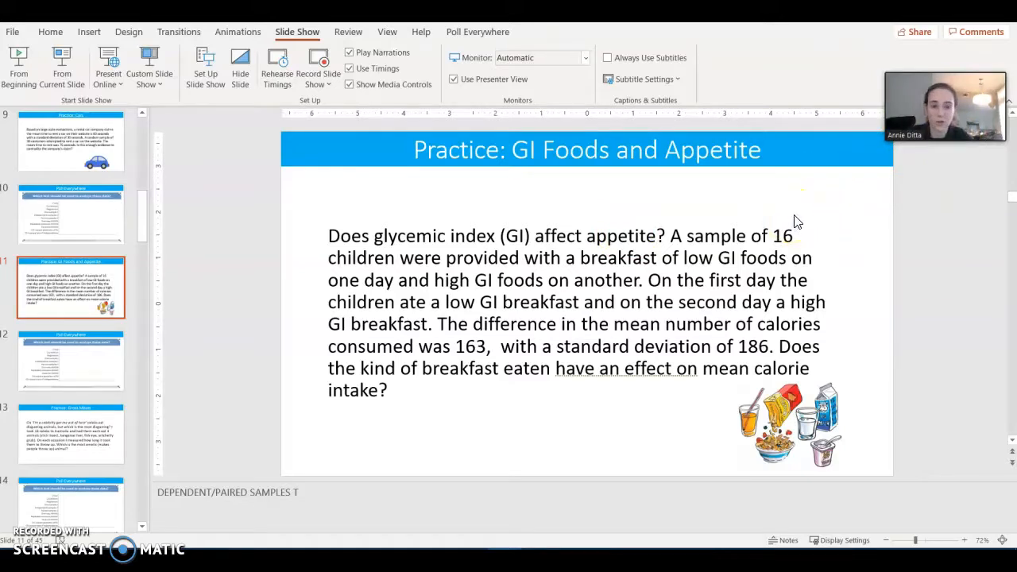
{"action": "left_click", "coordinate": [555, 435]}
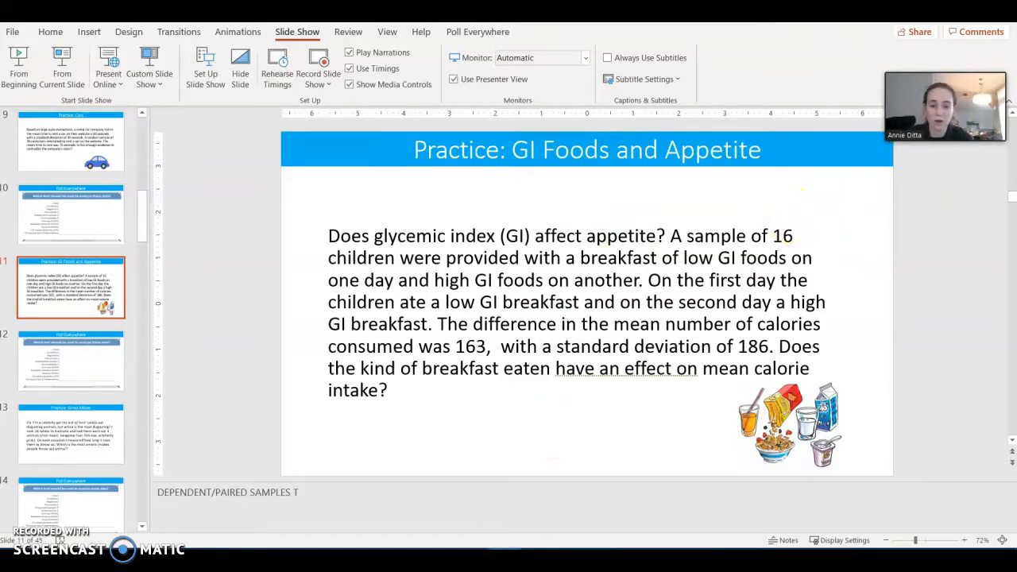
{"action": "mouse_move", "coordinate": [505, 560]}
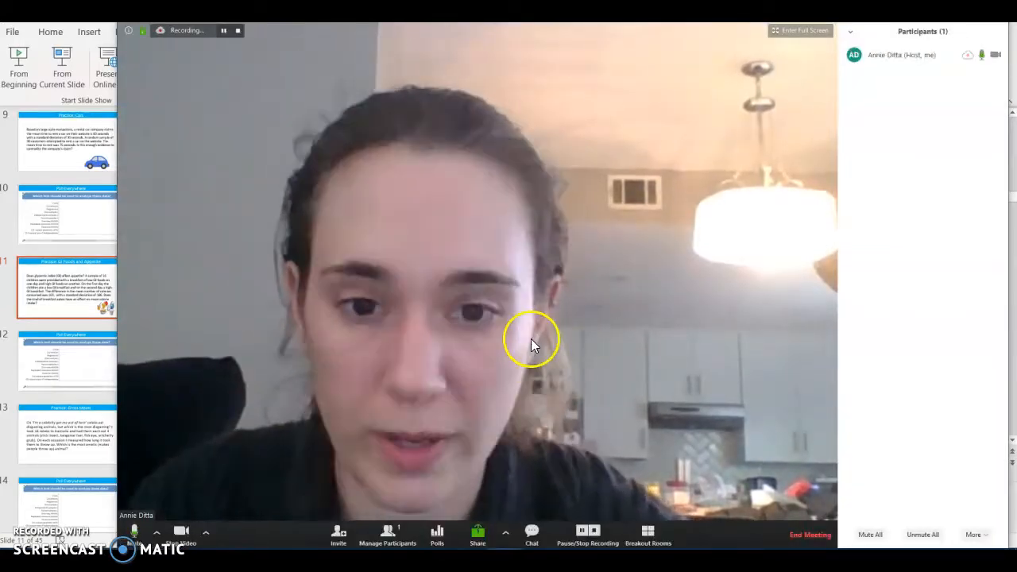
Review the sharing settings for one or multiple participants sharing at once, and leave them without changing anything
{"action": "left_click", "coordinate": [507, 534]}
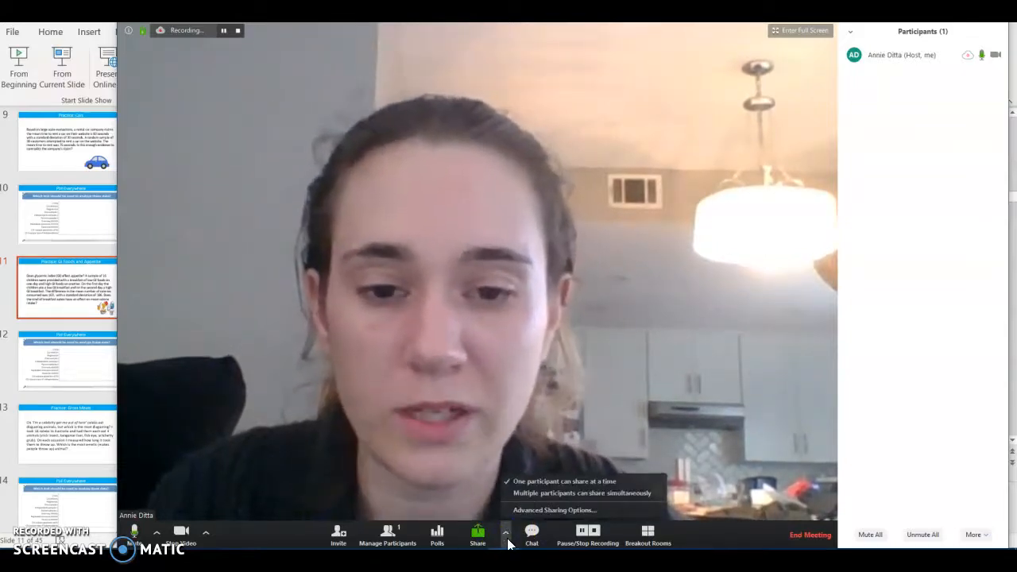
{"action": "left_click", "coordinate": [508, 538]}
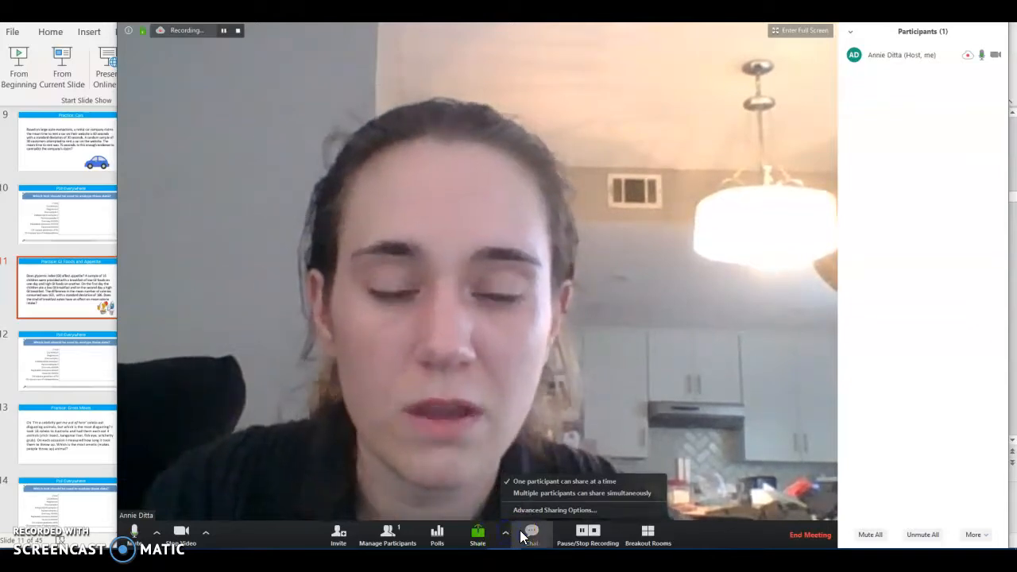
{"action": "left_click", "coordinate": [534, 536]}
Show the meeting's group chat, check the recipient choices, and send the message "hi" to Everyone
{"action": "left_click", "coordinate": [534, 536]}
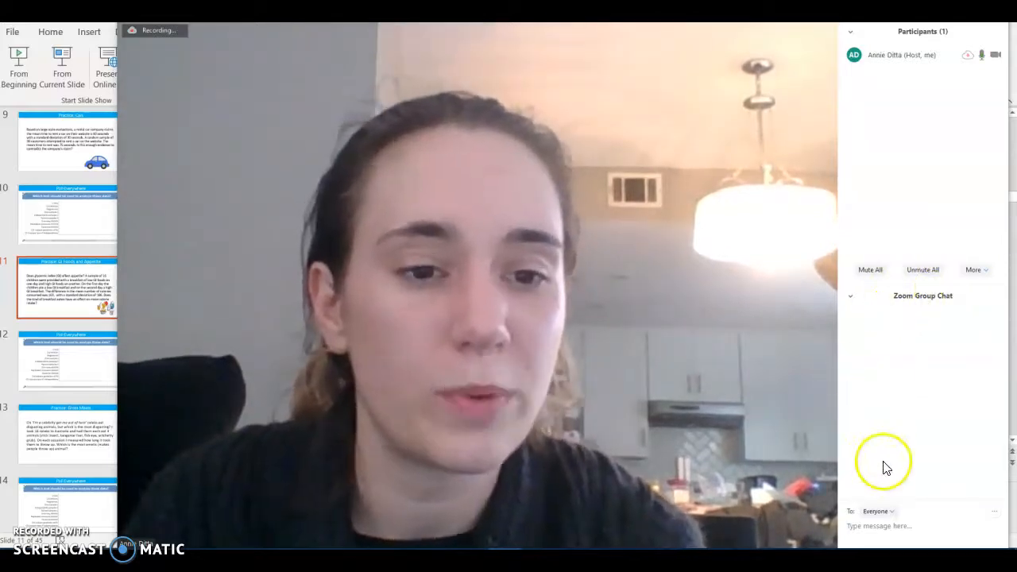
{"action": "left_click", "coordinate": [883, 514]}
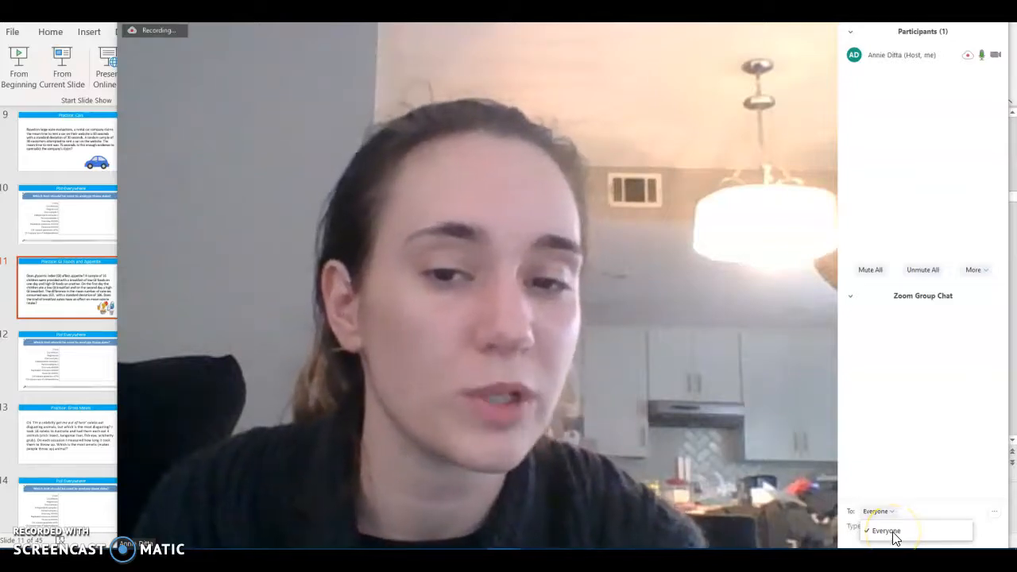
{"action": "left_click", "coordinate": [907, 526]}
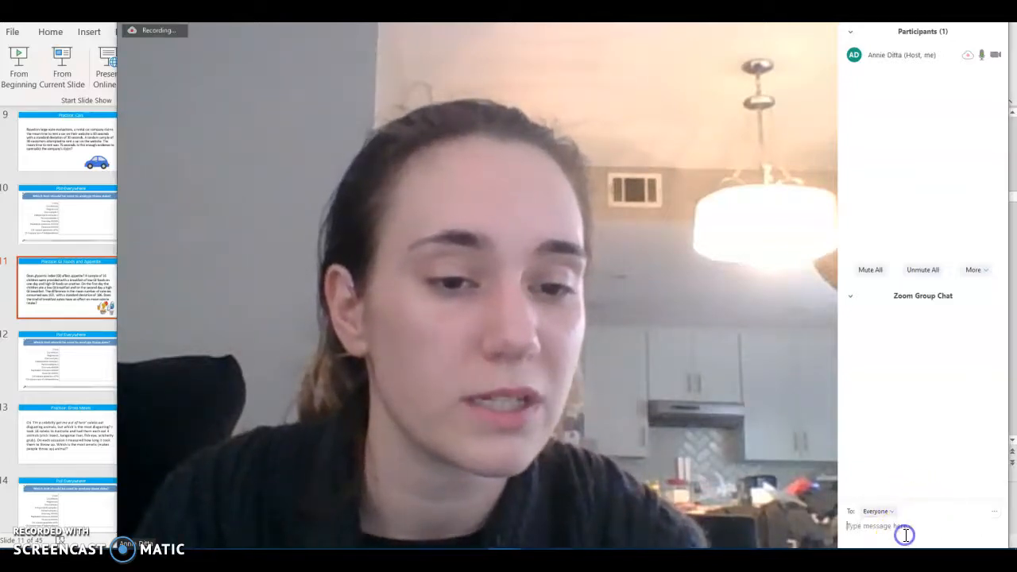
{"action": "type", "text": "hi"}
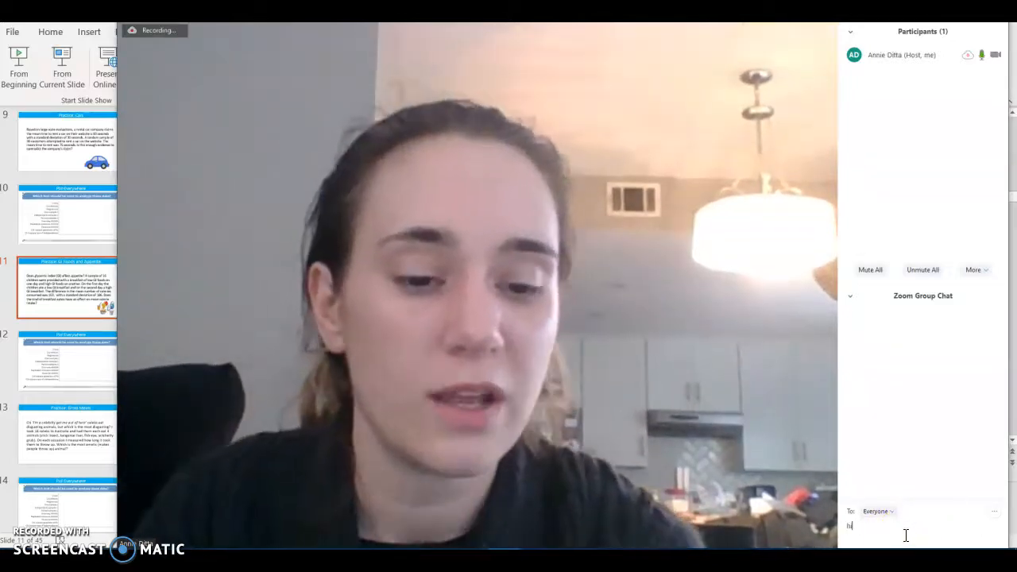
{"action": "key", "text": "Return"}
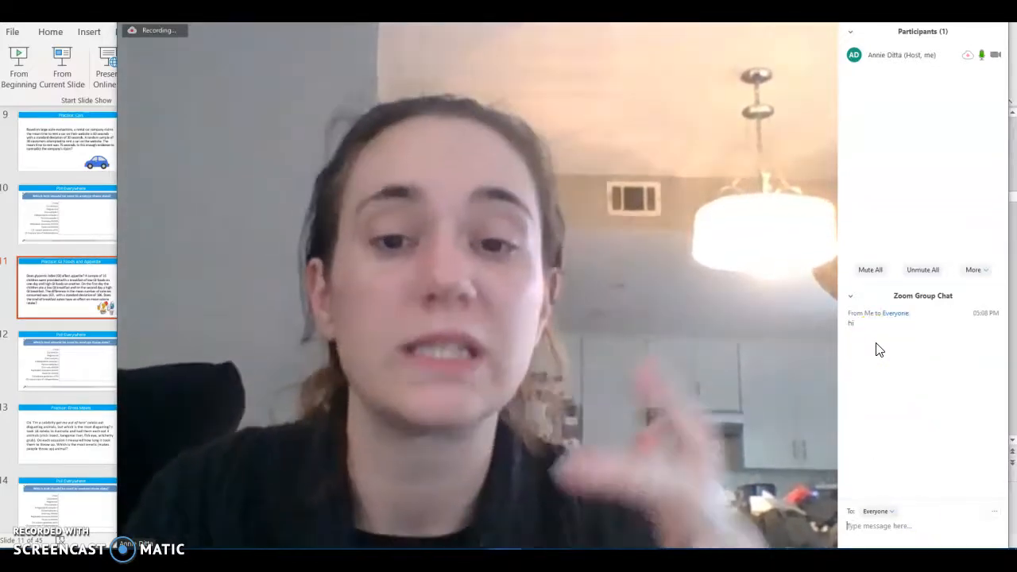
{"action": "left_click", "coordinate": [866, 343]}
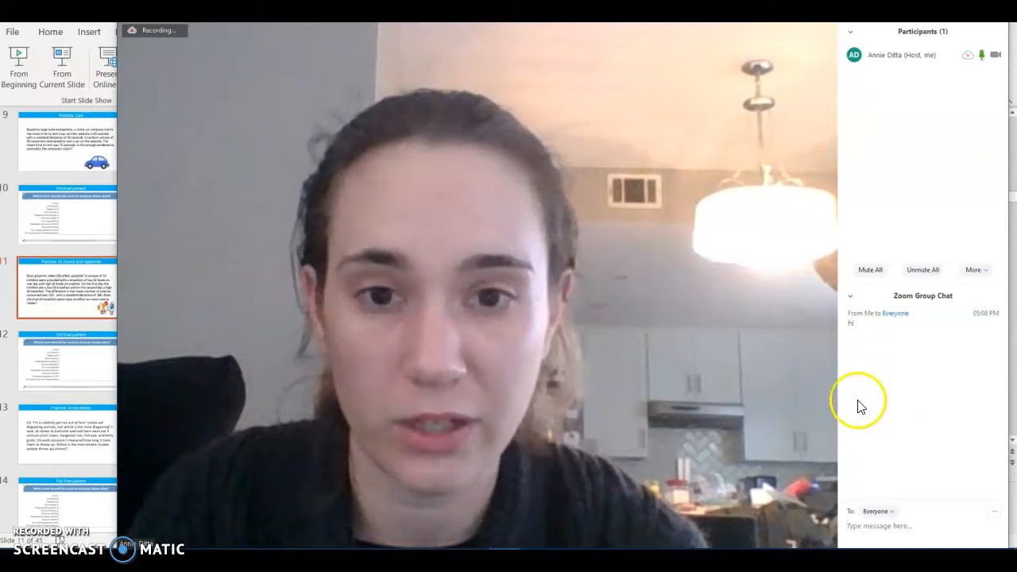
Open the breakout room setup, set 4 rooms with automatic assignment, and close it without creating the rooms
{"action": "mouse_move", "coordinate": [382, 461]}
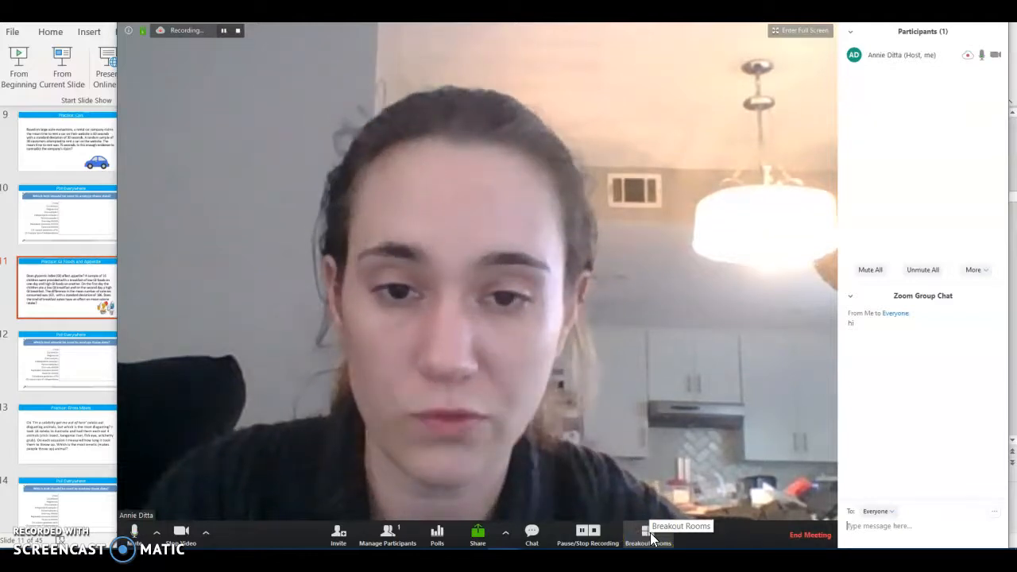
{"action": "left_click", "coordinate": [647, 538]}
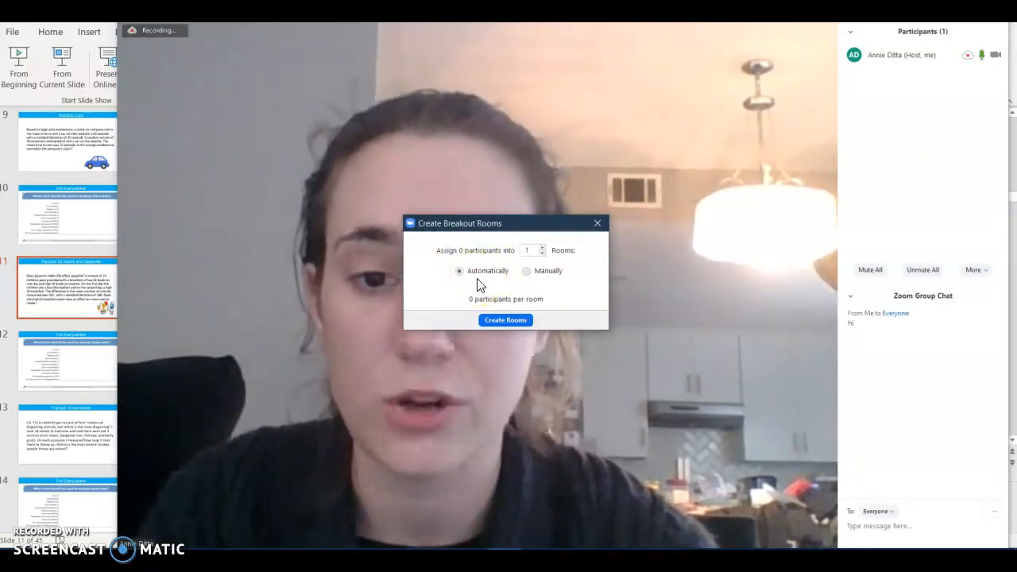
{"action": "left_click", "coordinate": [486, 271]}
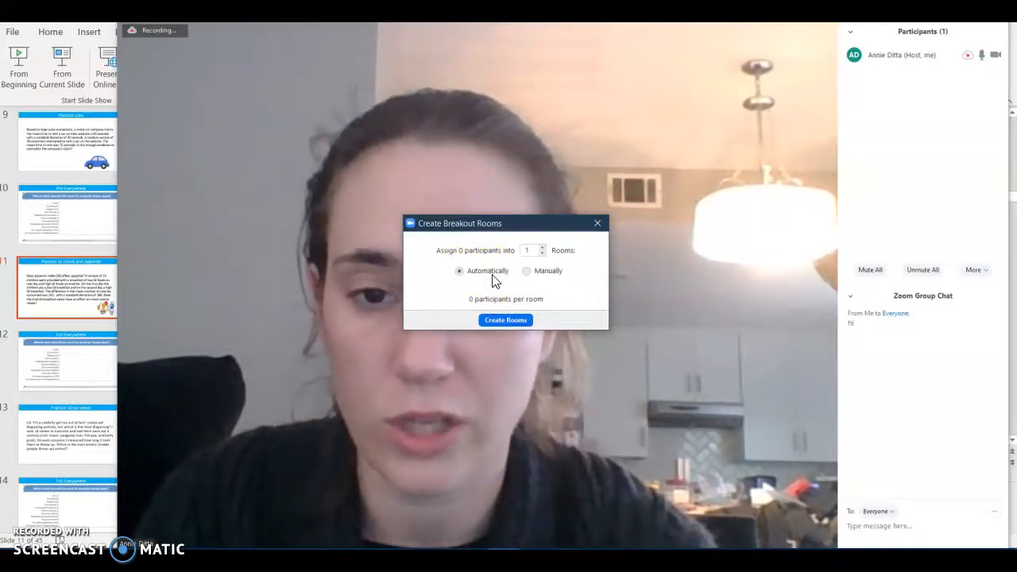
{"action": "left_click", "coordinate": [486, 253]}
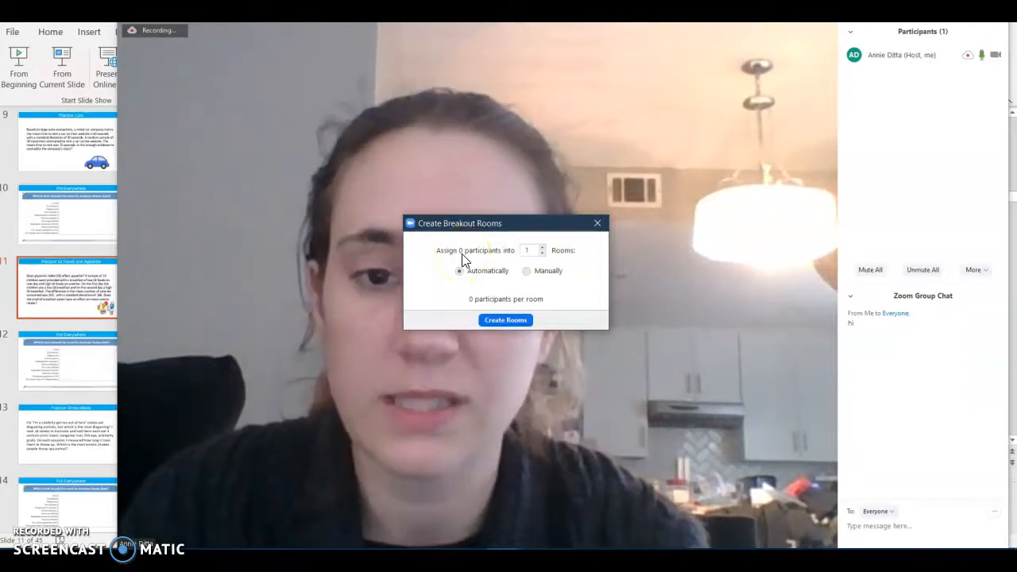
{"action": "left_click", "coordinate": [542, 248]}
{"action": "left_click", "coordinate": [541, 248]}
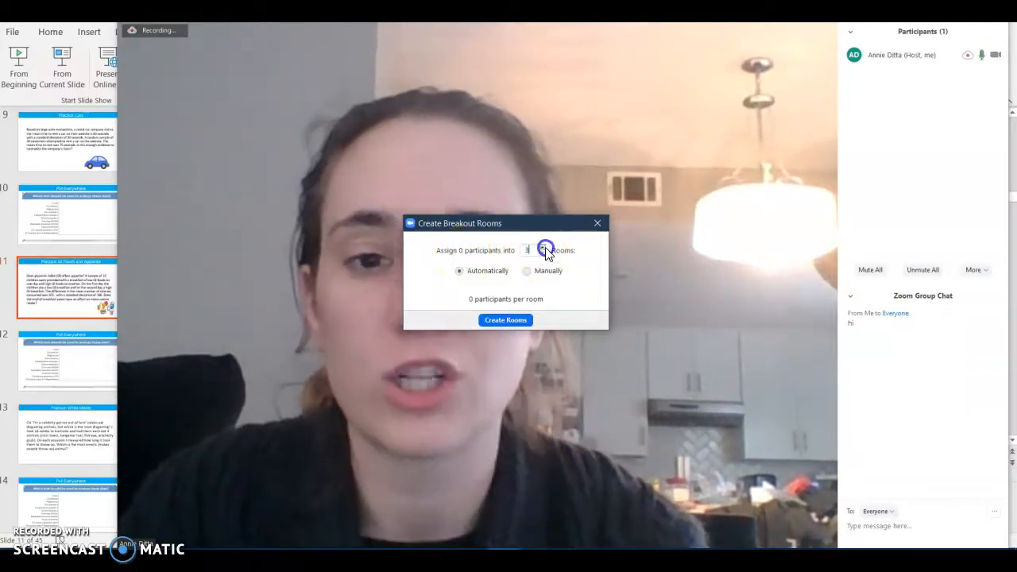
{"action": "left_click", "coordinate": [541, 248]}
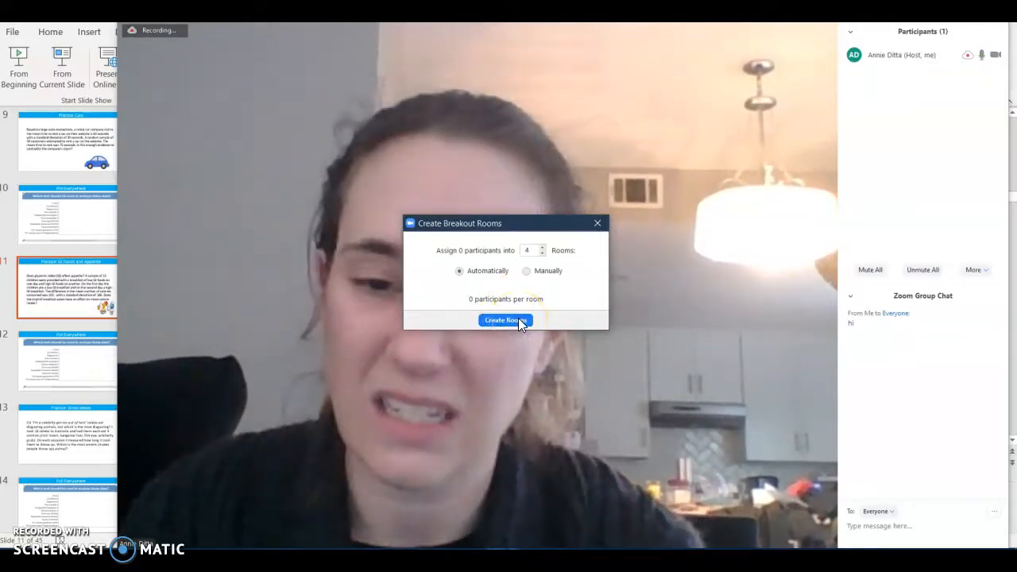
{"action": "left_click", "coordinate": [598, 224]}
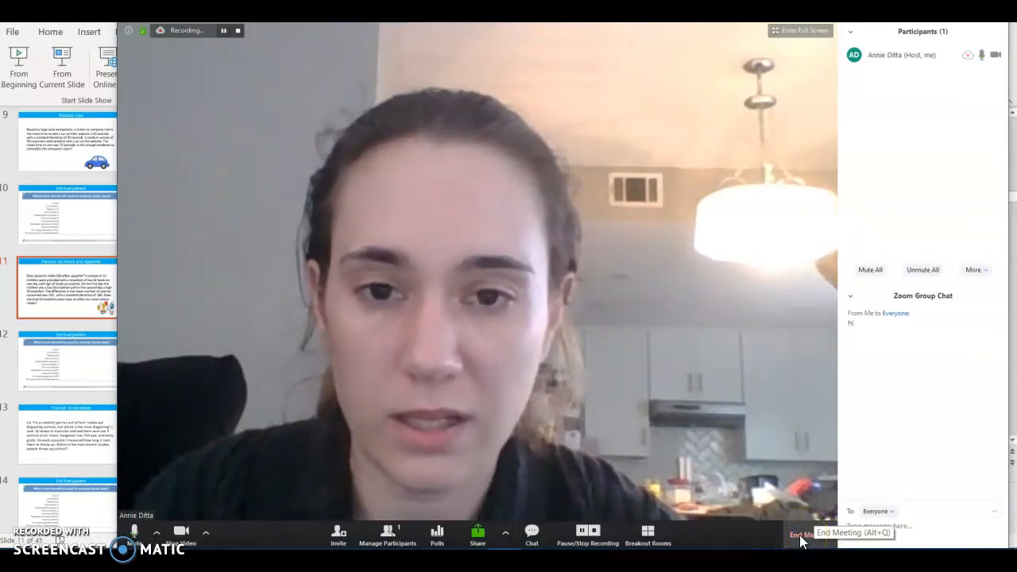
End the meeting for all participants
{"action": "mouse_move", "coordinate": [795, 535]}
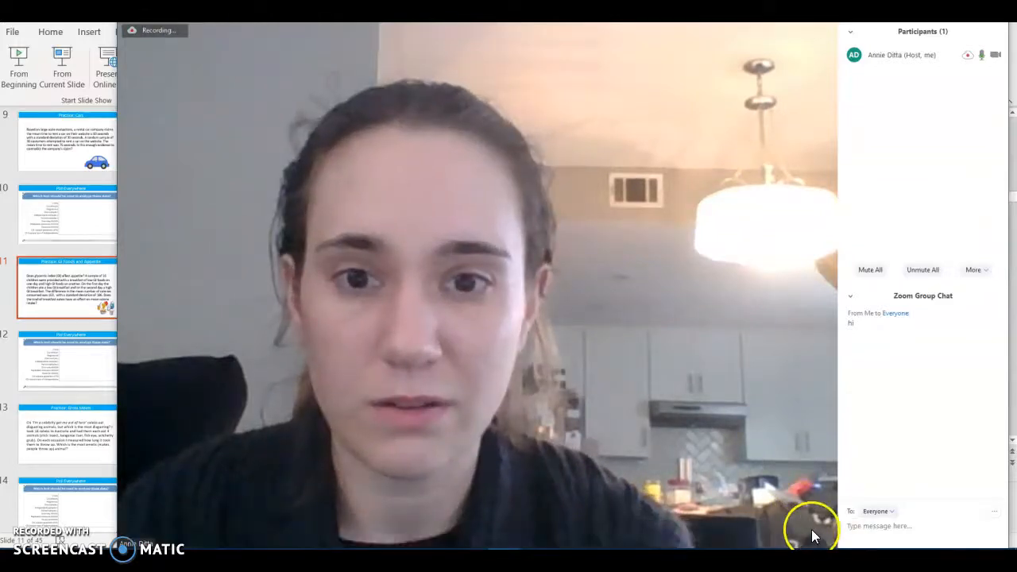
{"action": "left_click", "coordinate": [811, 539]}
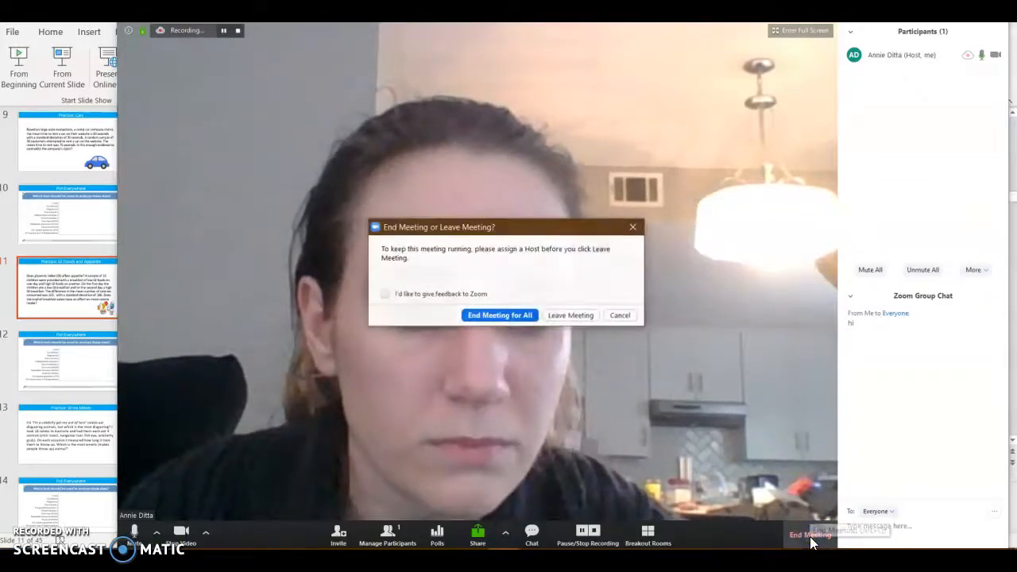
{"action": "left_click", "coordinate": [508, 316]}
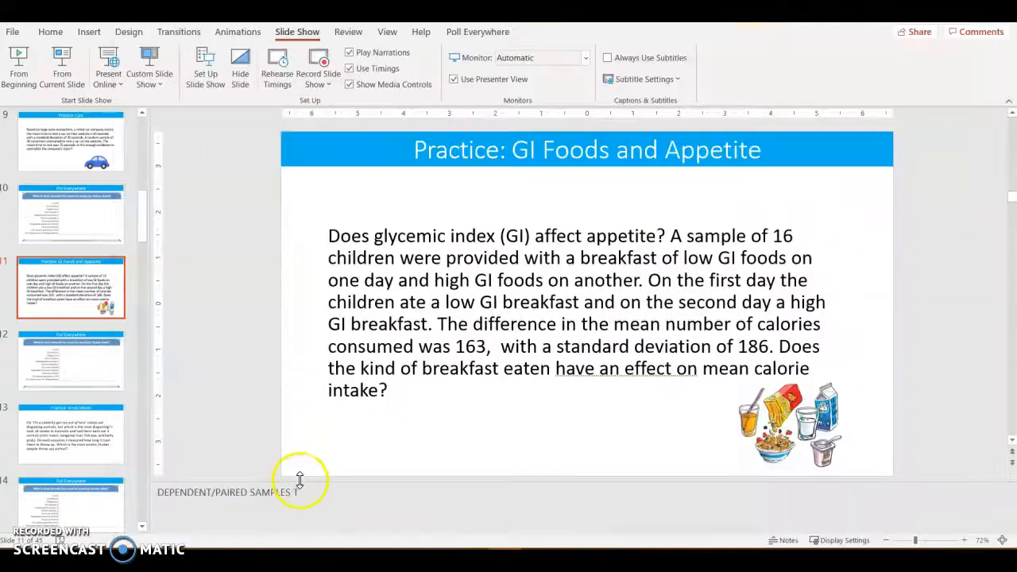